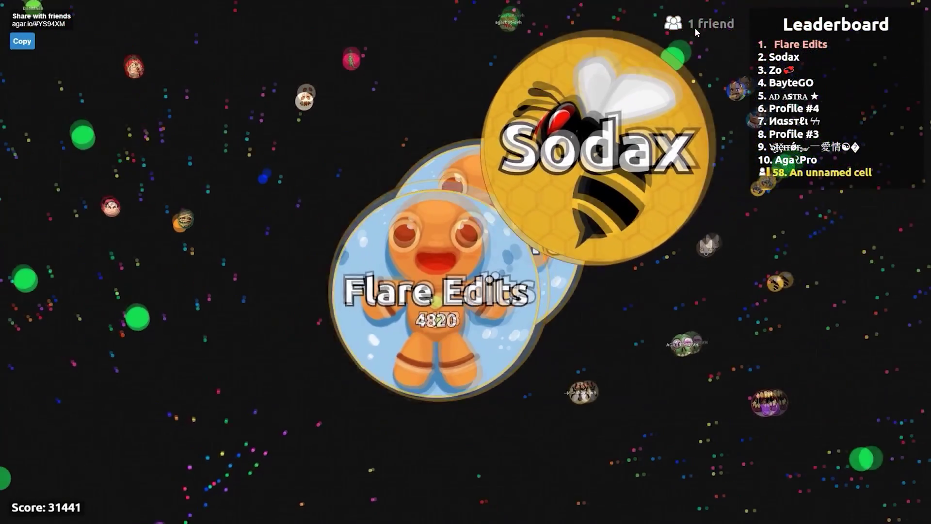
Inspect the gameplay clip and its beat markers on the timeline, and check the project's video properties
key(space)
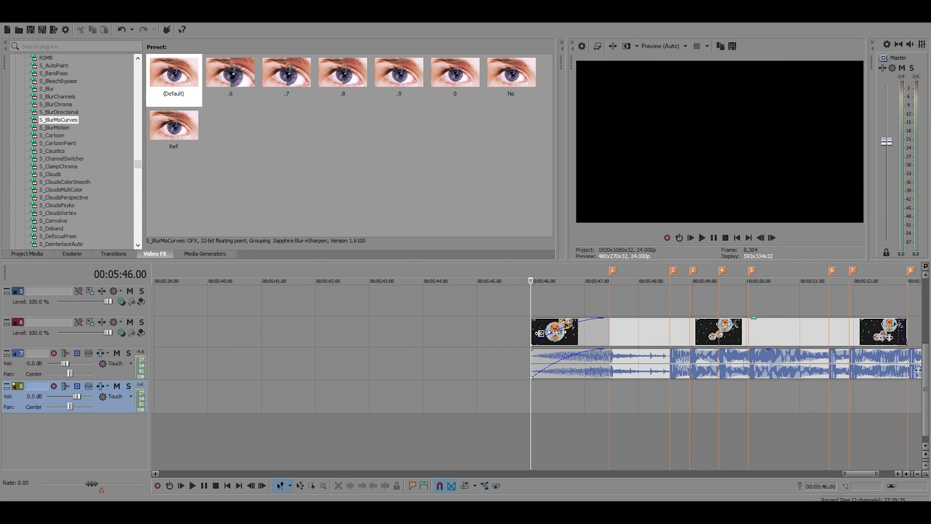
click(627, 324)
scroll(627, 324, up, 3)
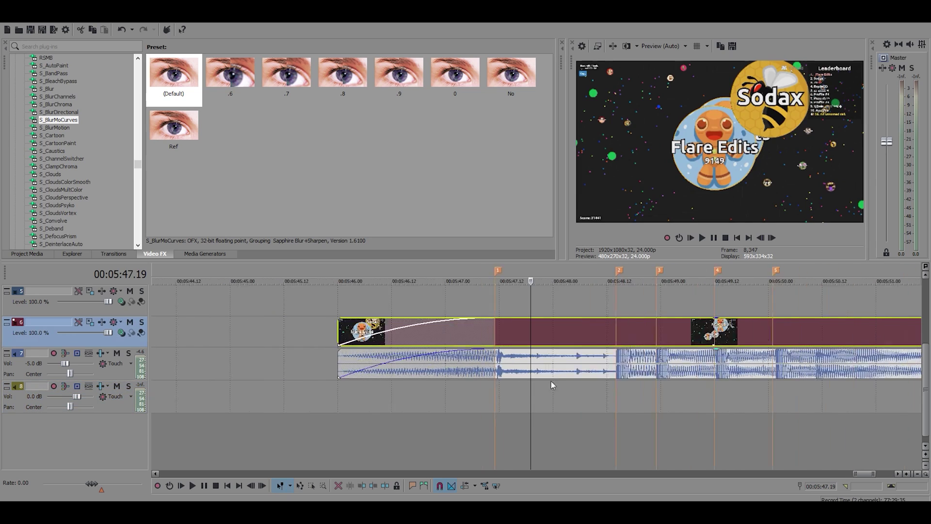
scroll(509, 395, down, 1)
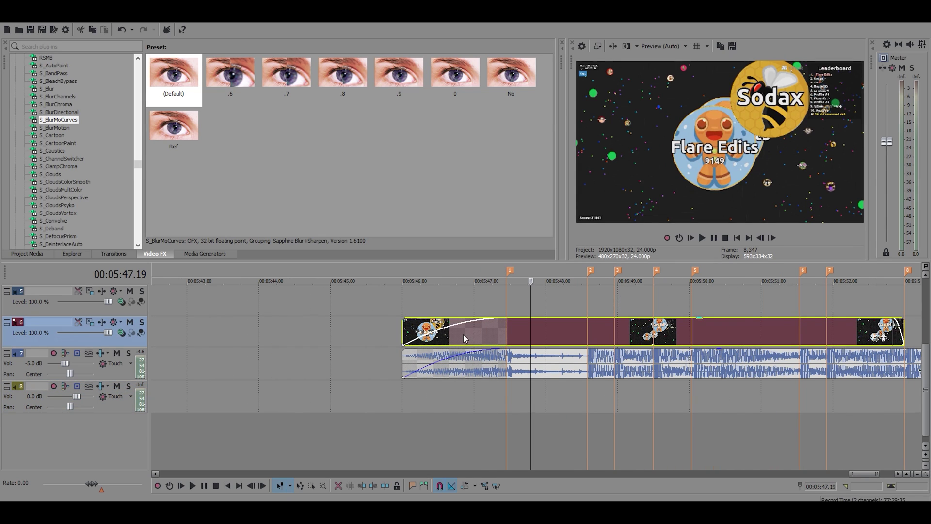
scroll(464, 336, down, 1)
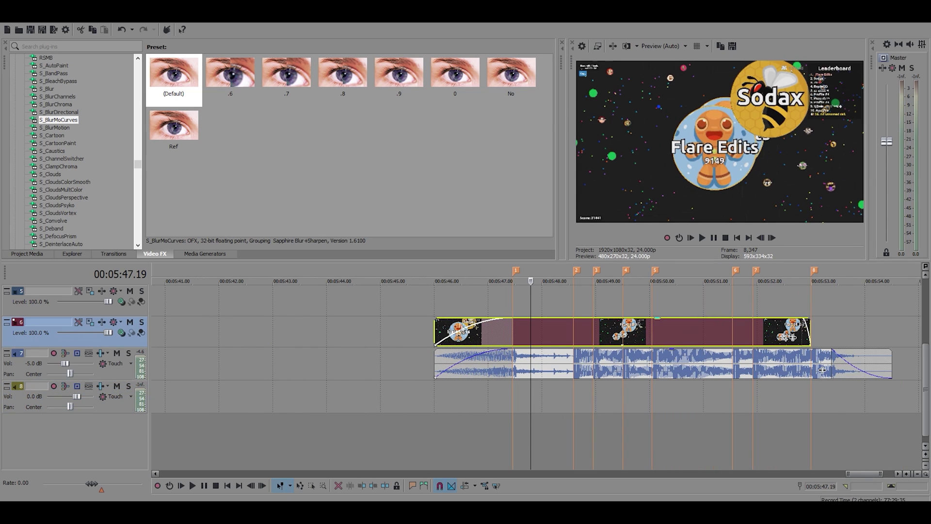
click(511, 302)
scroll(566, 309, up, 1)
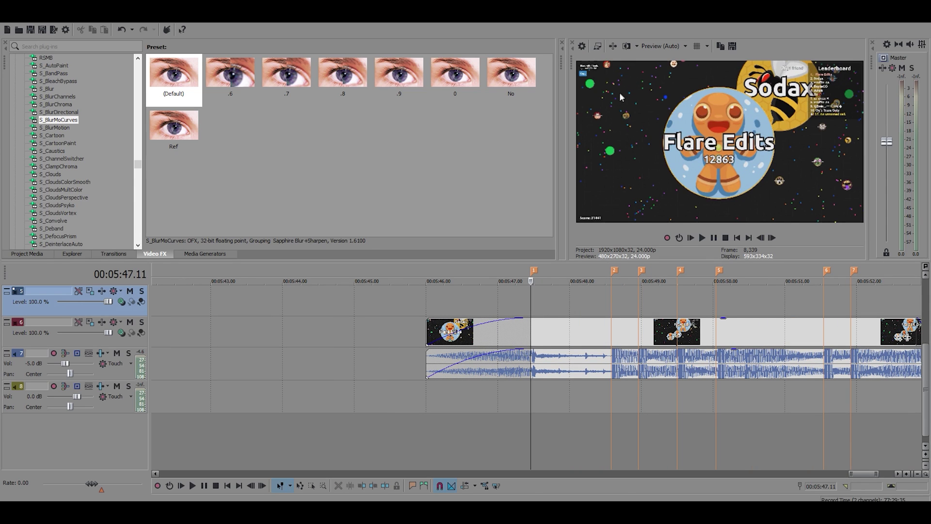
click(582, 46)
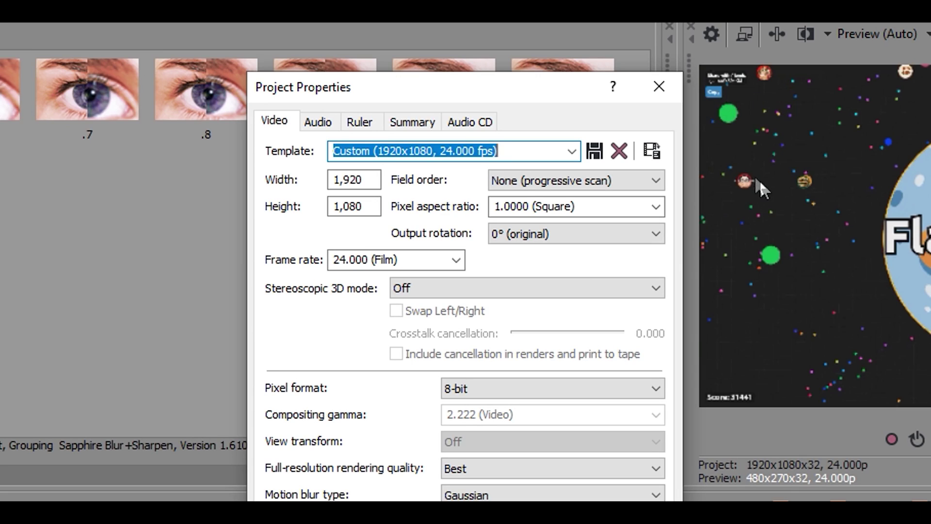
click(659, 78)
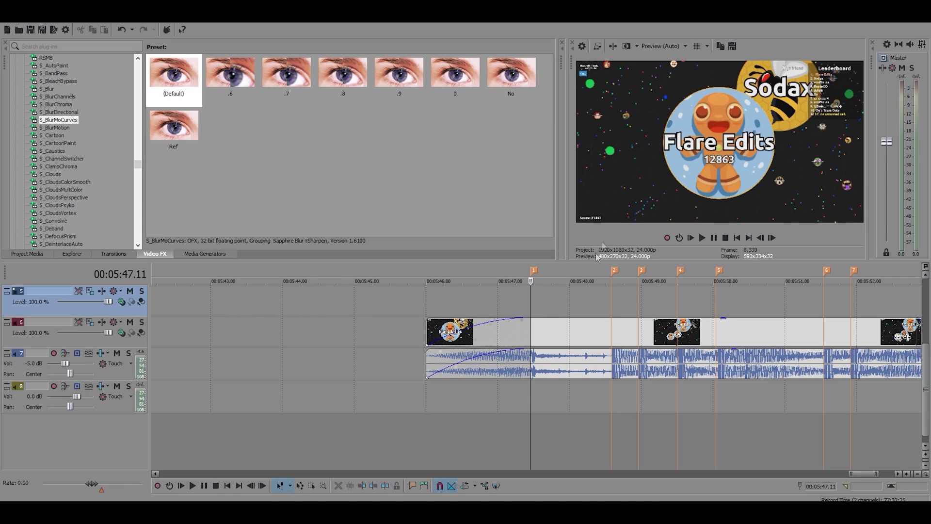
Apply the default S_BlurMoCurves effect to the gameplay clip and set its Shutter Duration to 0.25
click(583, 302)
click(562, 301)
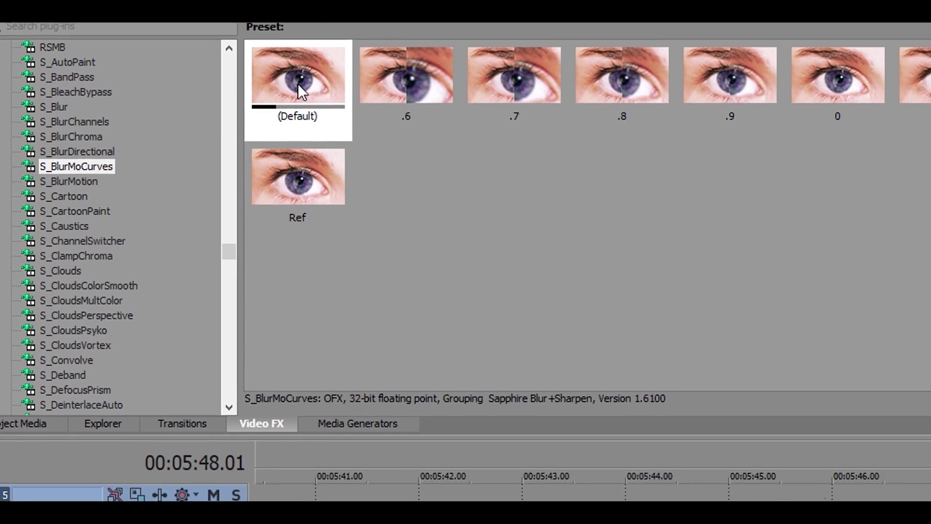
drag(298, 84, 795, 454)
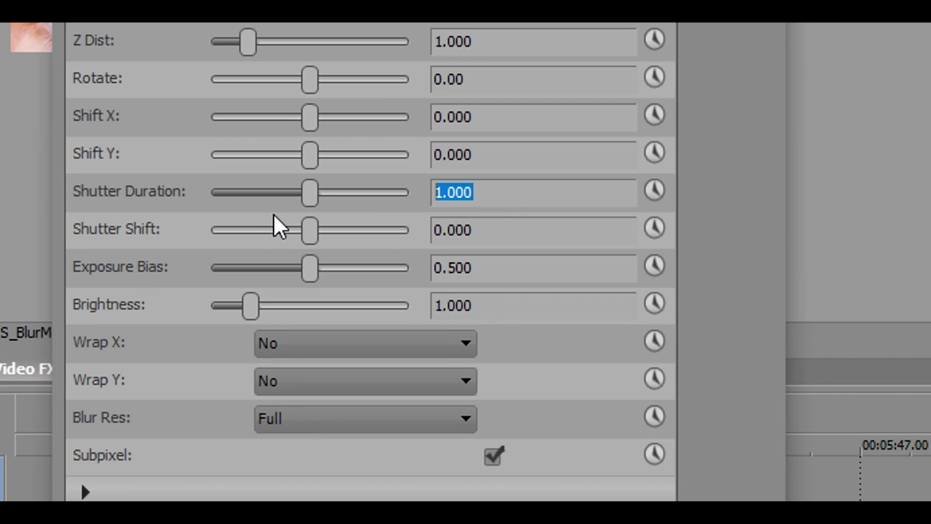
text(.25)
key(Return)
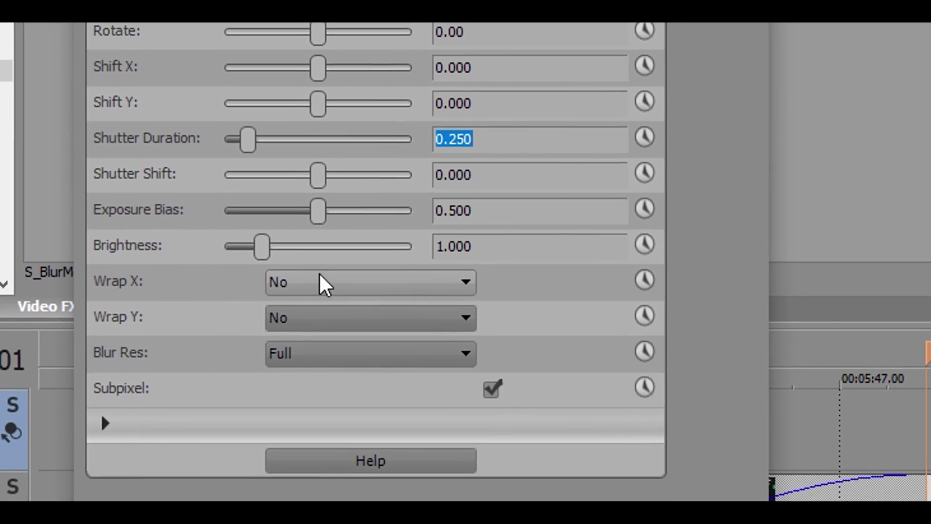
Set both Wrap X and Wrap Y of the blur effect to Reflect
click(318, 343)
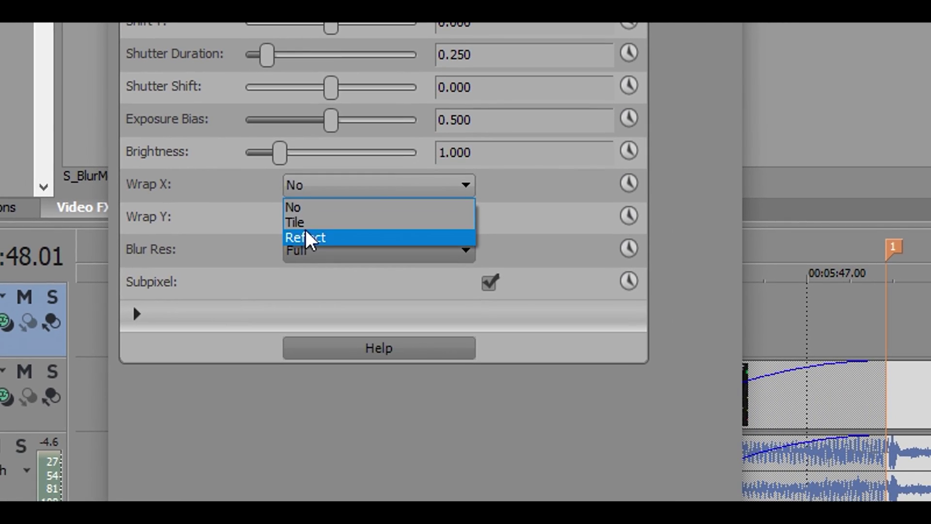
click(309, 238)
click(293, 218)
click(325, 270)
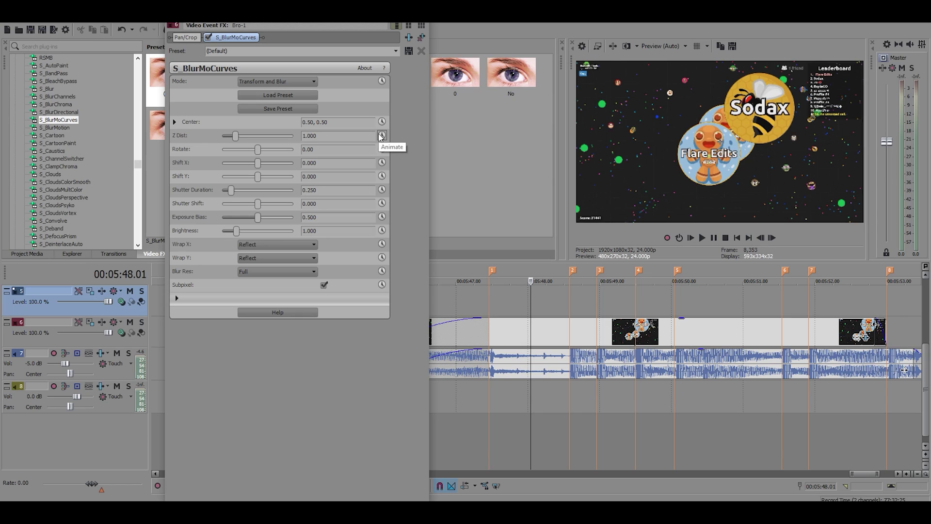
Enable animation for Z Dist and add a keyframe with the value 0.7 at marker 2
click(382, 135)
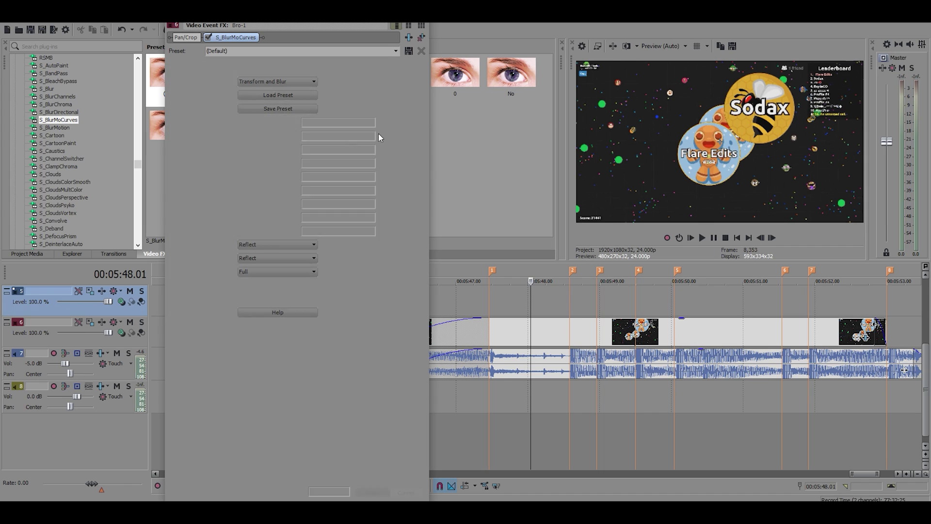
click(491, 343)
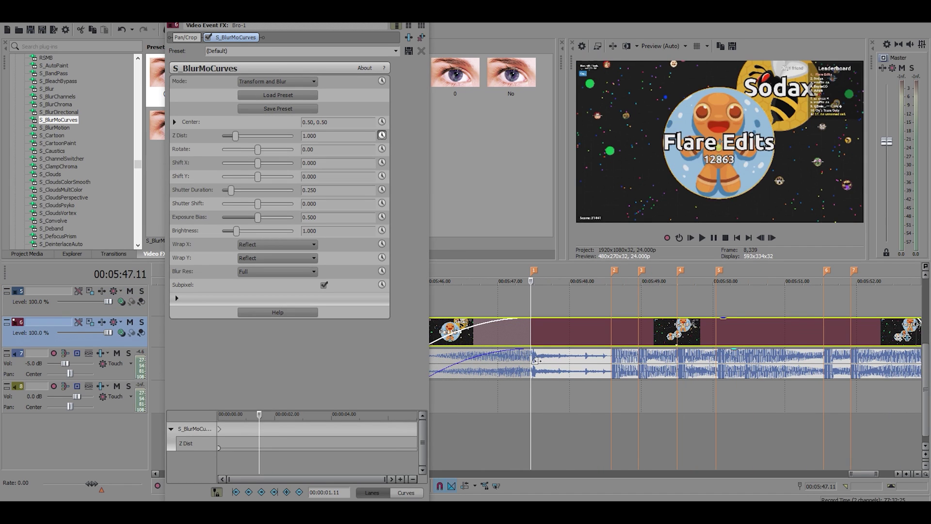
scroll(537, 361, down, 1)
scroll(553, 364, up, 1)
click(611, 330)
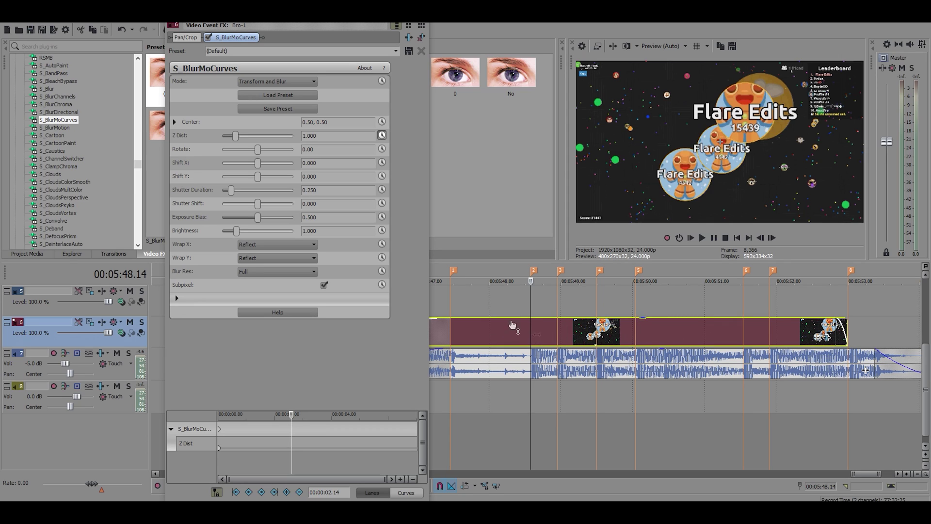
scroll(517, 340, down, 3)
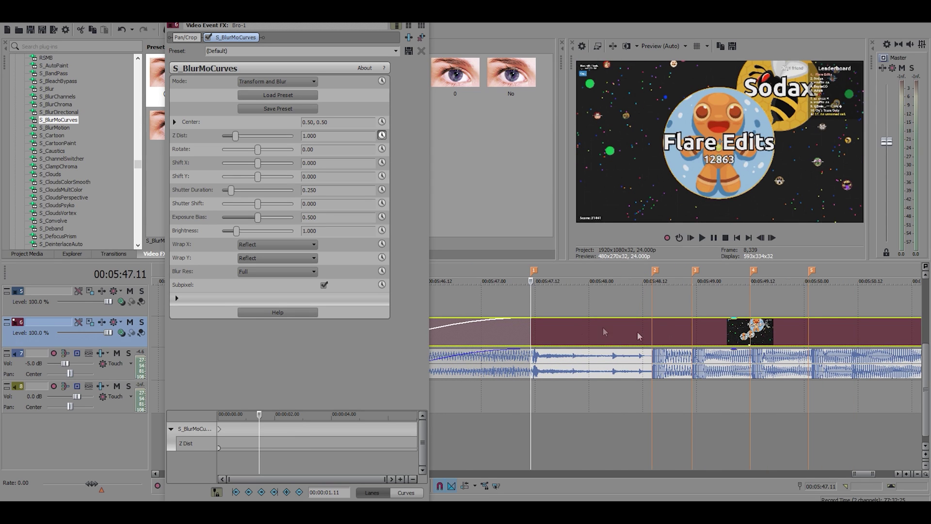
click(613, 339)
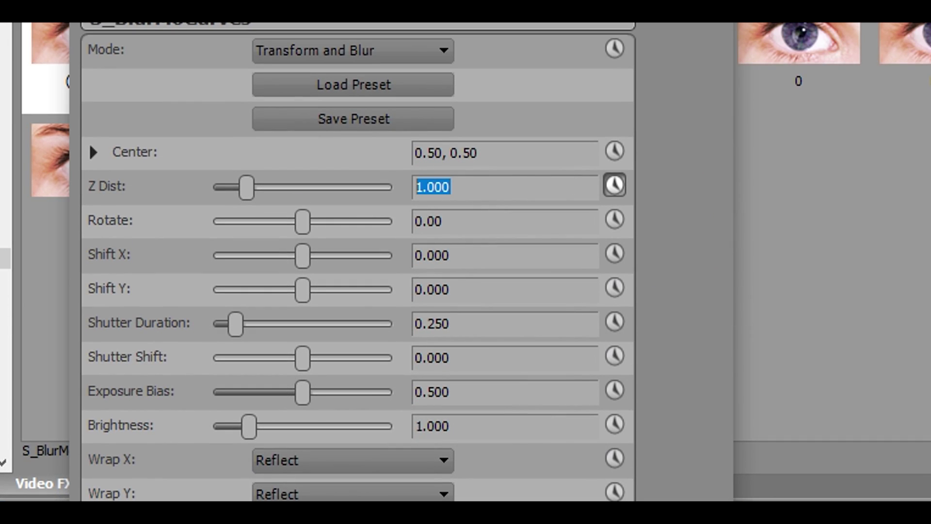
text(.7)
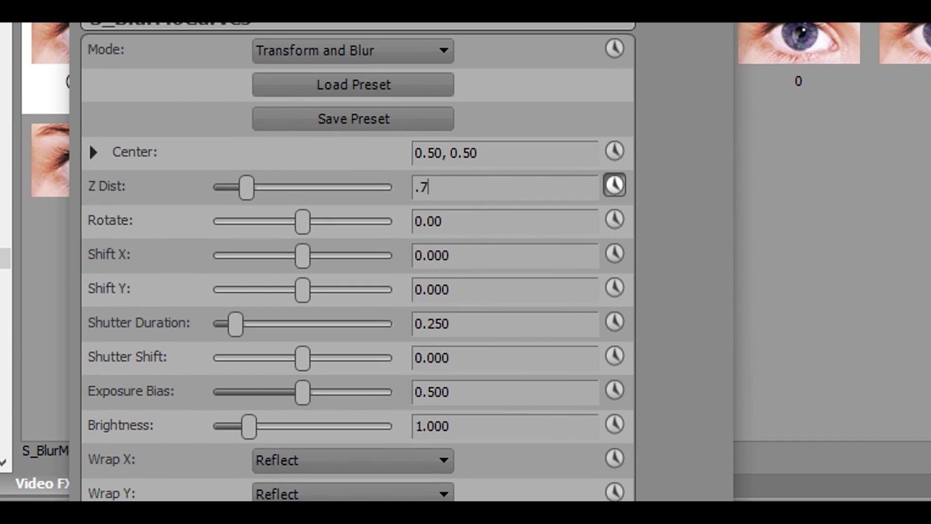
key(Return)
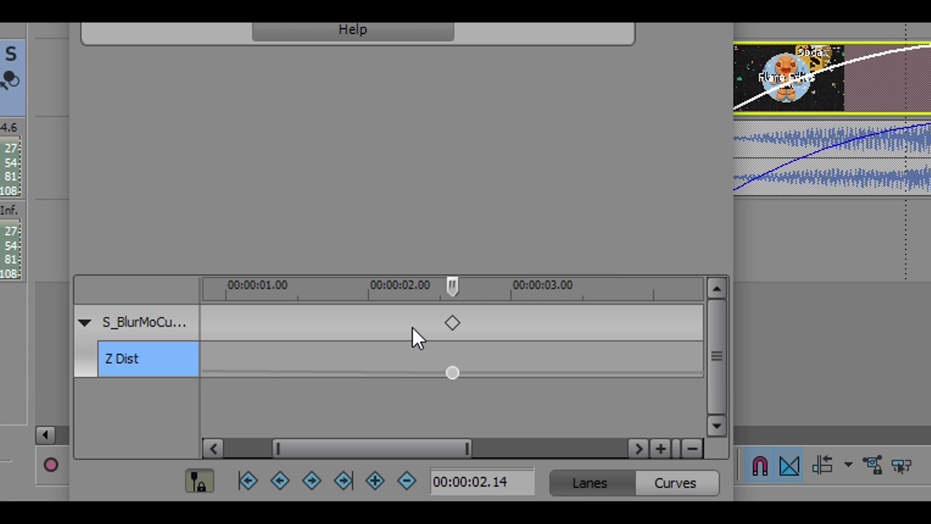
Add a Z Dist keyframe with the value 1 three frames before the marker 2 keyframe
key(Left)
key(Left)
key(Left)
scroll(412, 328, up, 5)
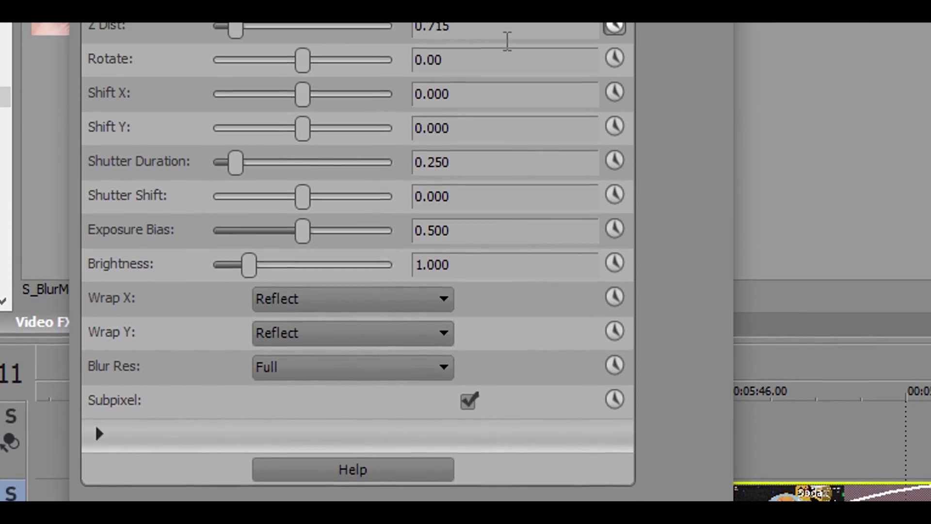
click(505, 32)
text(1)
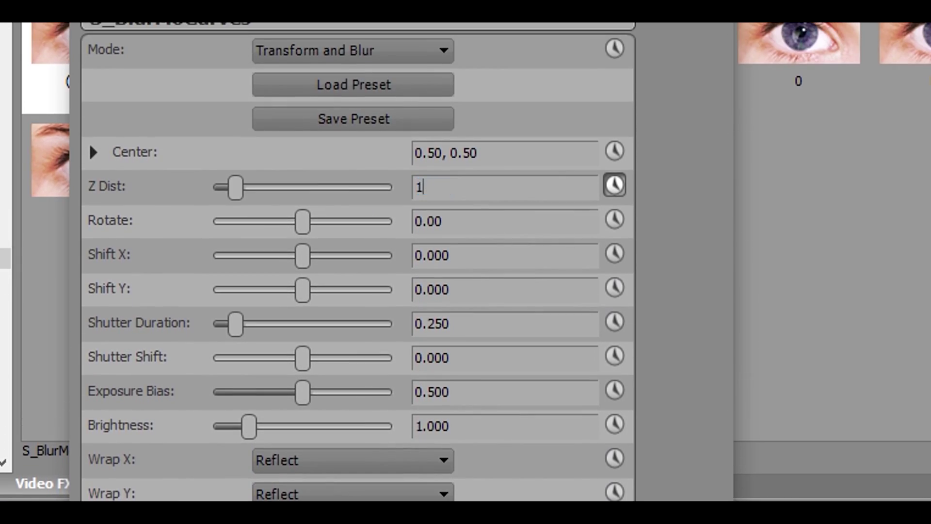
key(Return)
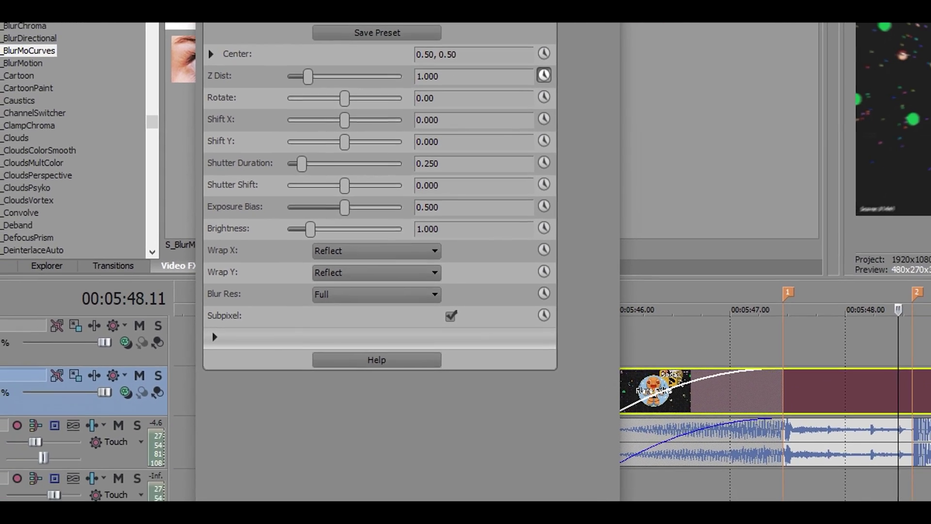
Add a Z Dist keyframe of 0.98 one frame after the keyframe with value 1
key(Right)
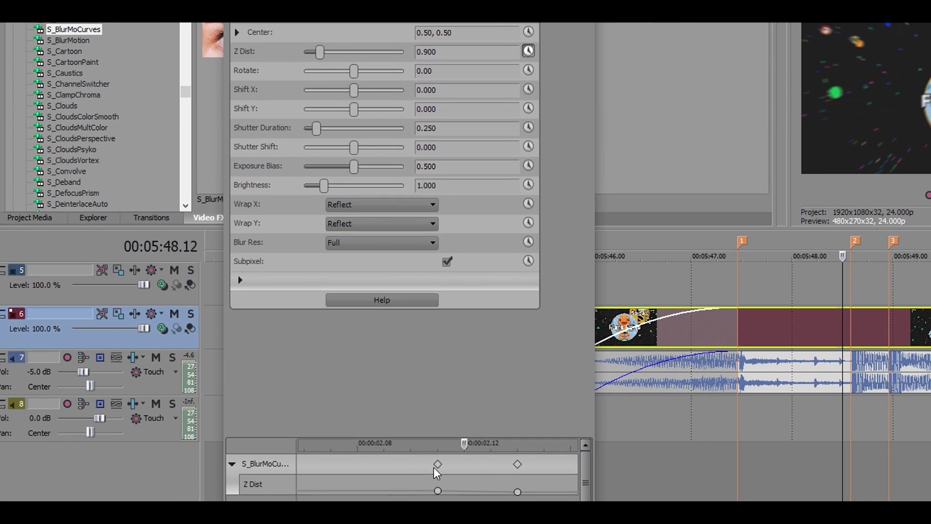
click(452, 56)
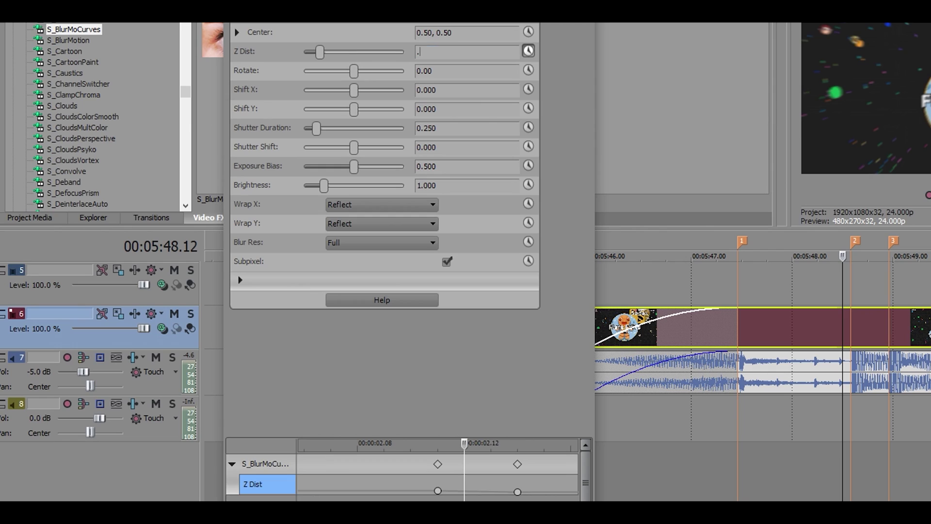
text(.98)
key(Return)
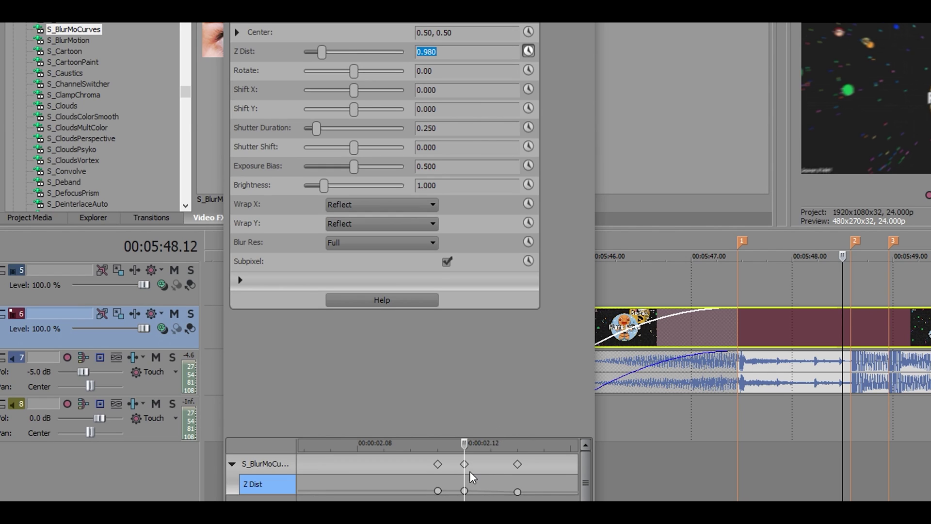
Add a Z Dist keyframe of 0.9 at 00:00:02.13, one frame before the marker 2 keyframe
click(467, 472)
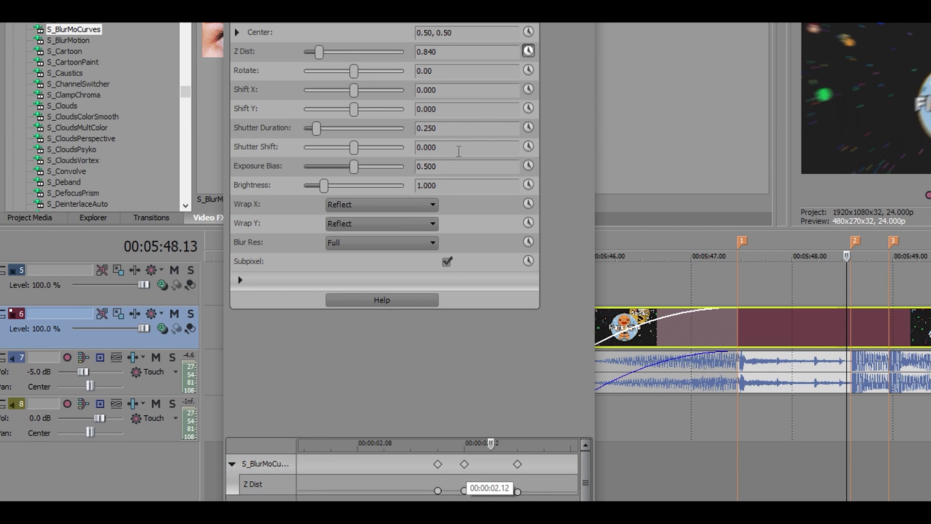
click(456, 54)
text(.9)
key(Return)
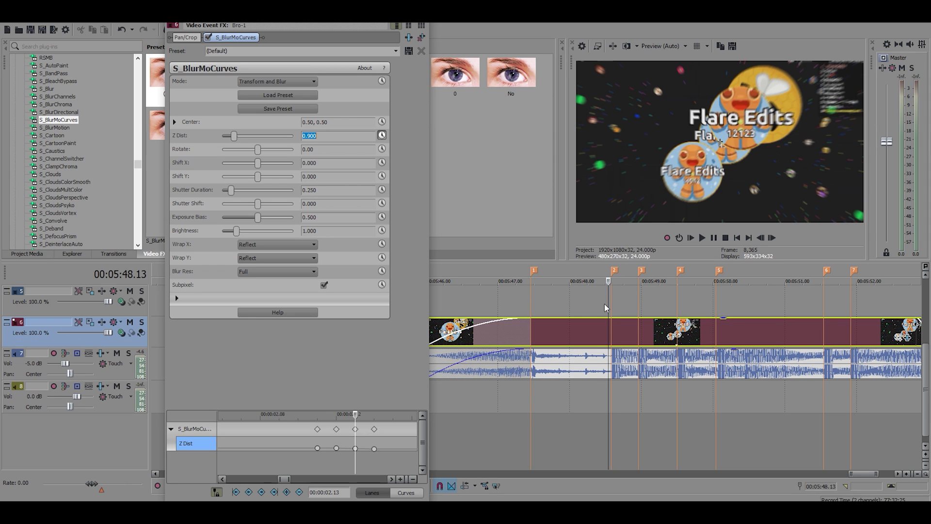
Play back the section leading into marker 2 to preview the animated zoom
click(591, 299)
scroll(663, 287, up, 2)
scroll(609, 340, down, 1)
key(space)
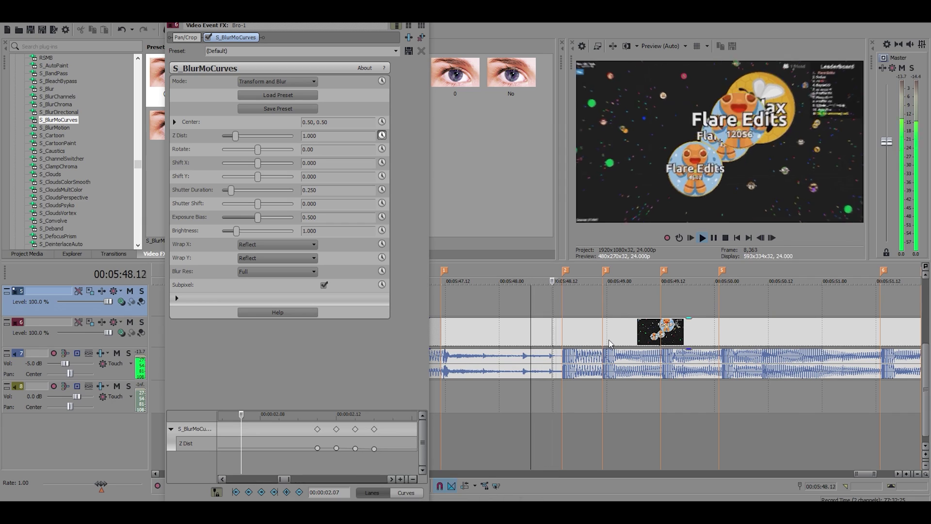
key(space)
key(space)
key(space)
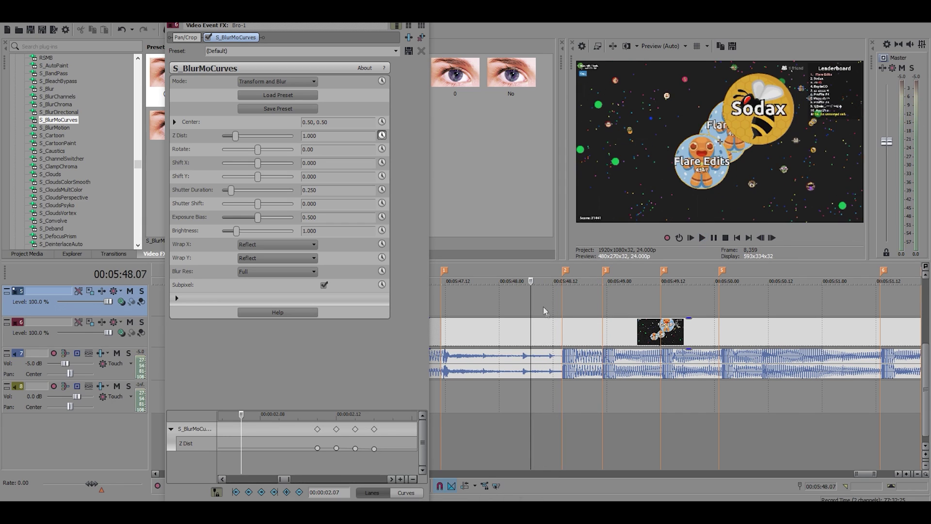
Change the interpolation of the last Z Dist keyframe, at marker 2, to Fast Fade
click(565, 331)
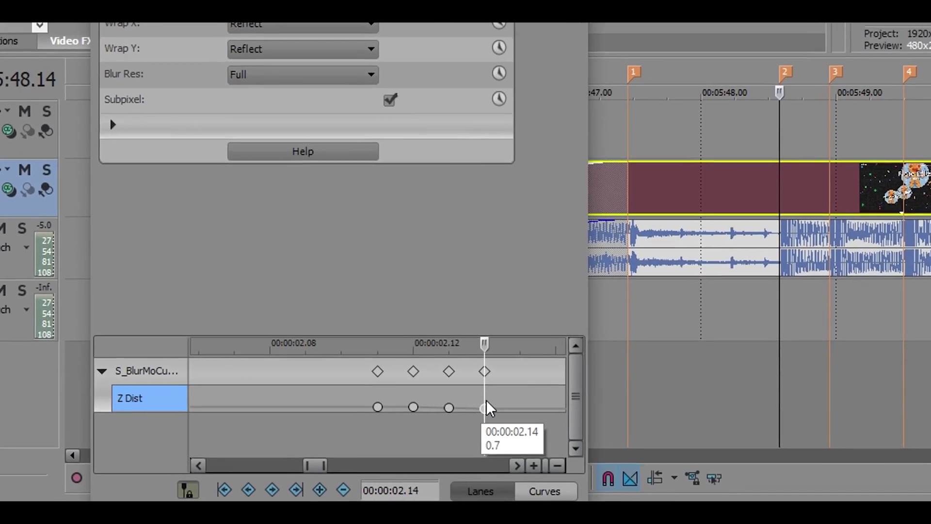
right_click(486, 406)
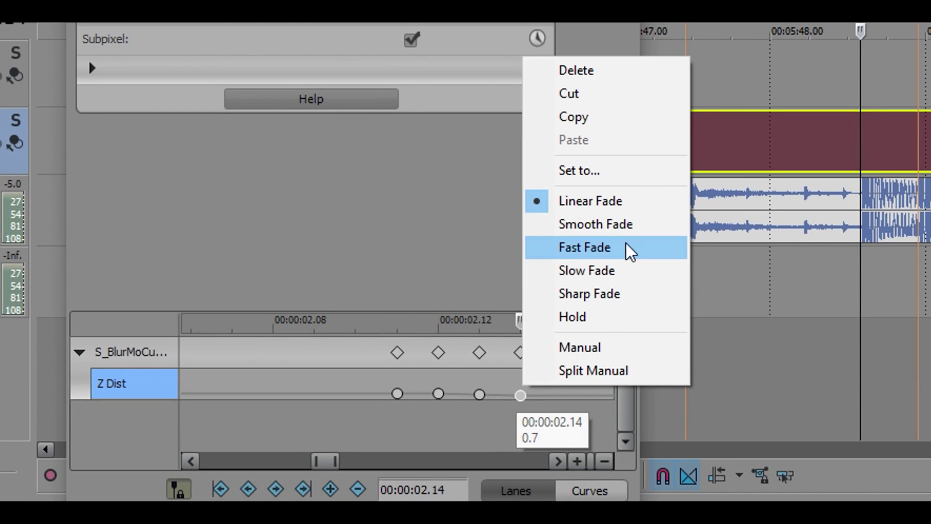
click(578, 282)
Select and copy the four Z Dist keyframes leading up to marker 2
scroll(502, 377, down, 1)
scroll(785, 232, up, 1)
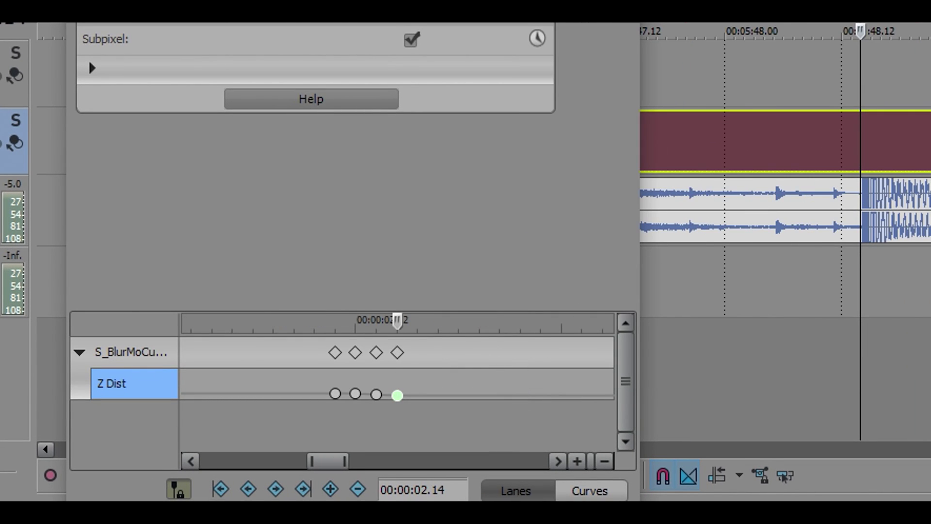
drag(307, 354, 438, 368)
click(438, 368)
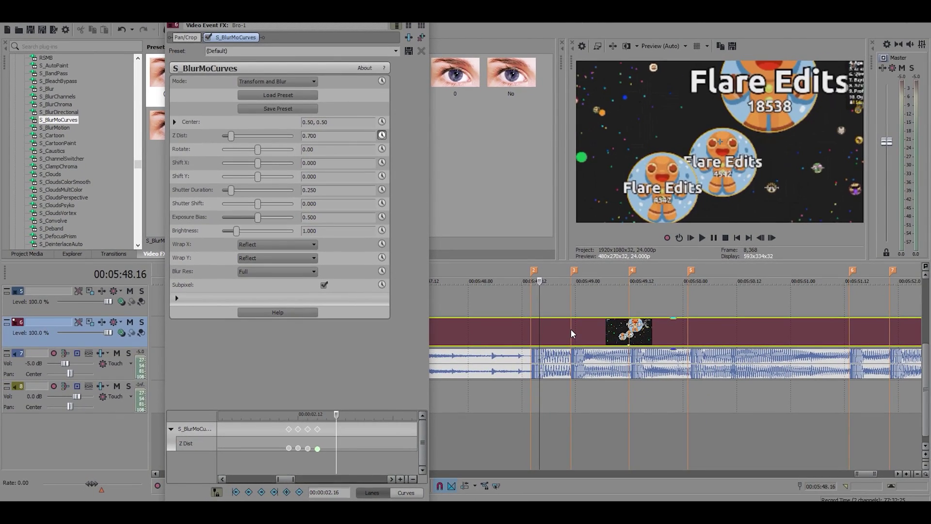
Paste the copied Z Dist keyframes starting at 00:00:02.20, three frames before marker 3
click(577, 325)
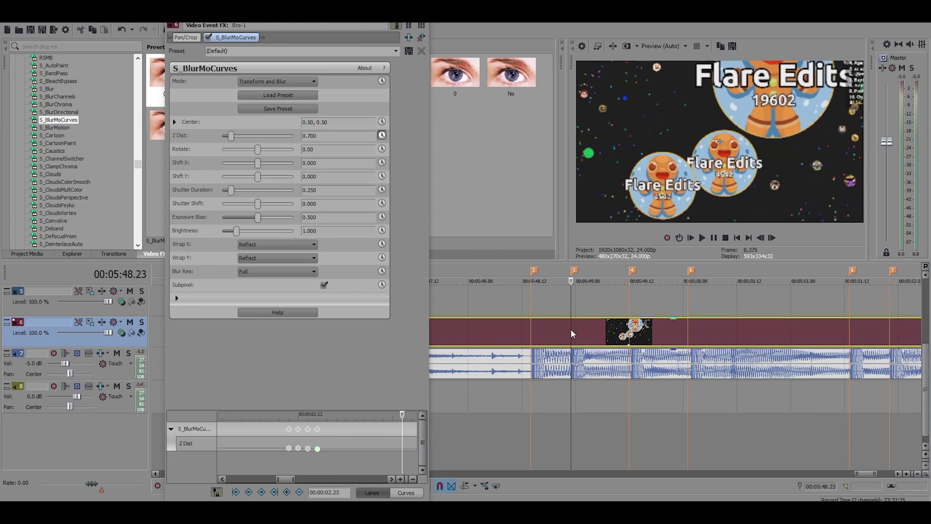
scroll(388, 435, down, 1)
scroll(383, 436, up, 1)
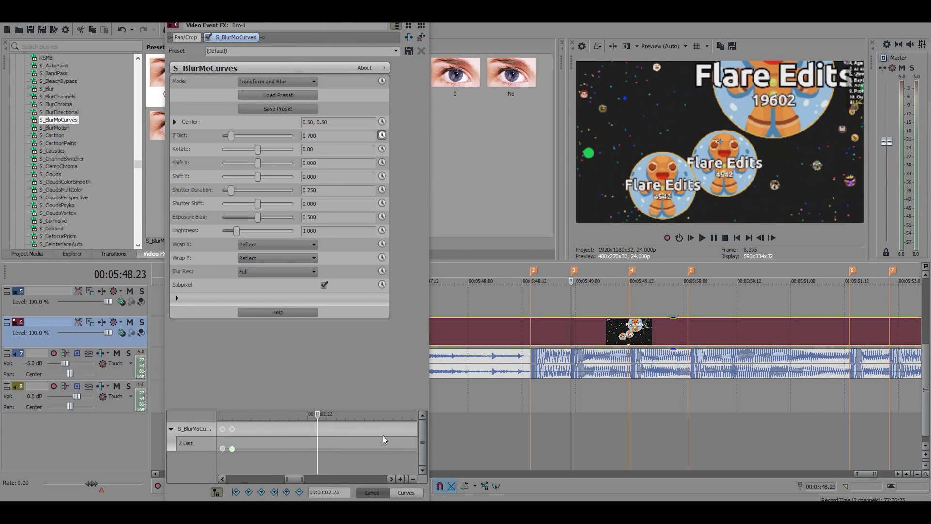
key(Left)
key(Left)
key(Left)
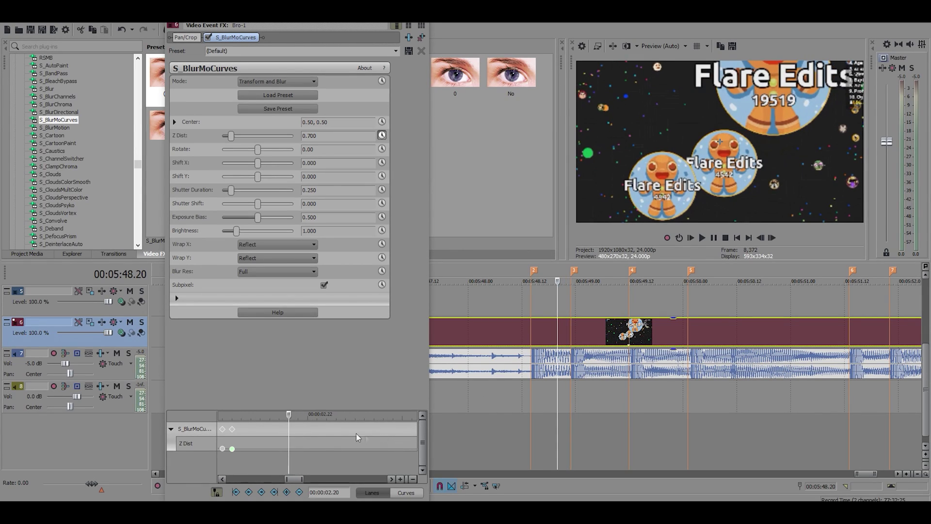
click(290, 441)
click(287, 493)
right_click(289, 449)
click(329, 335)
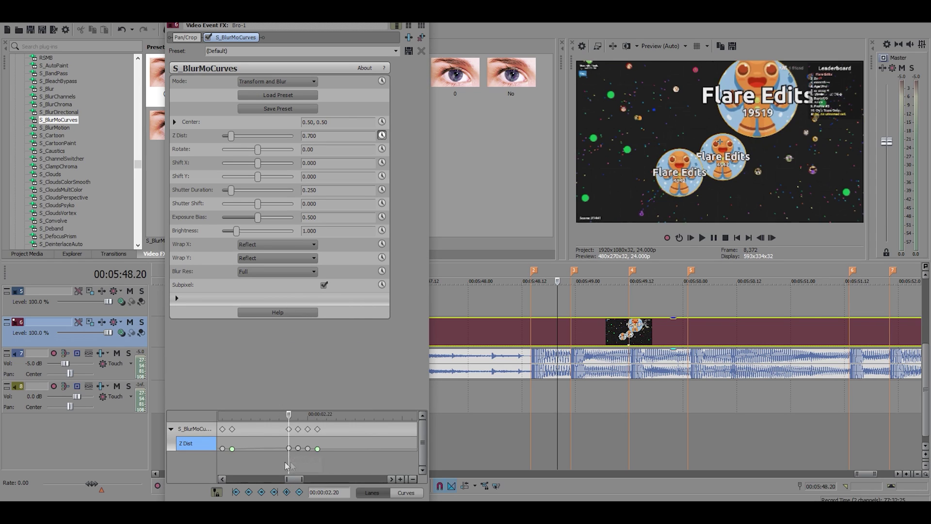
Paste the same Z Dist keyframes starting at 00:00:03.09, three frames before marker 4
click(571, 333)
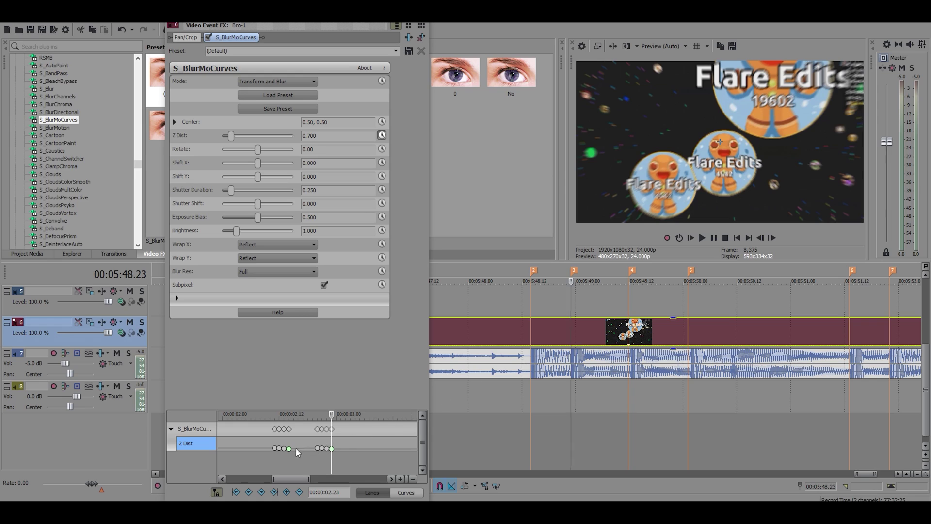
scroll(347, 443, up, 2)
click(630, 333)
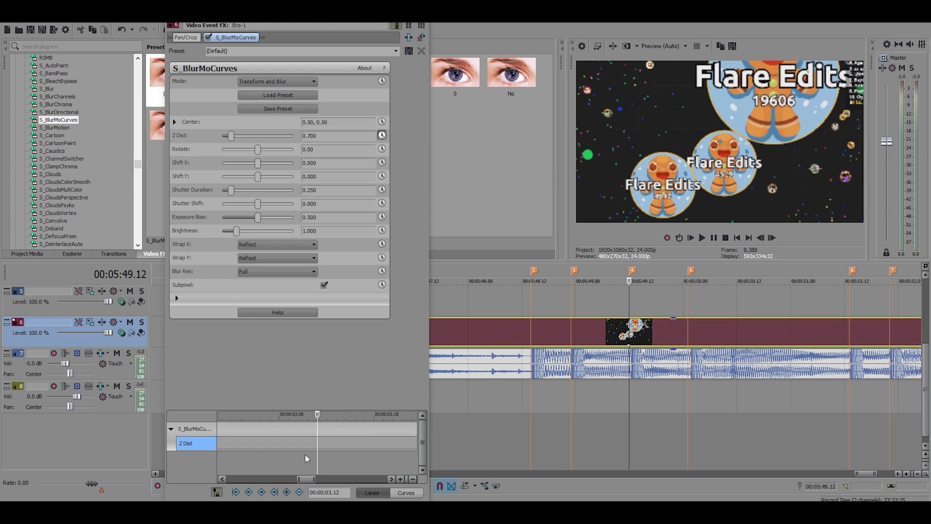
scroll(372, 426, down, 2)
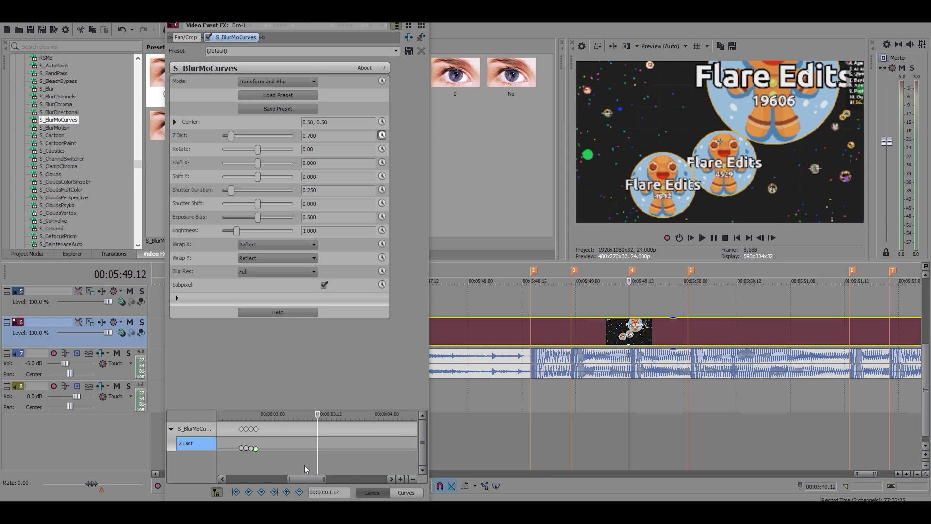
key(Left)
key(Left)
key(Left)
click(287, 492)
right_click(304, 448)
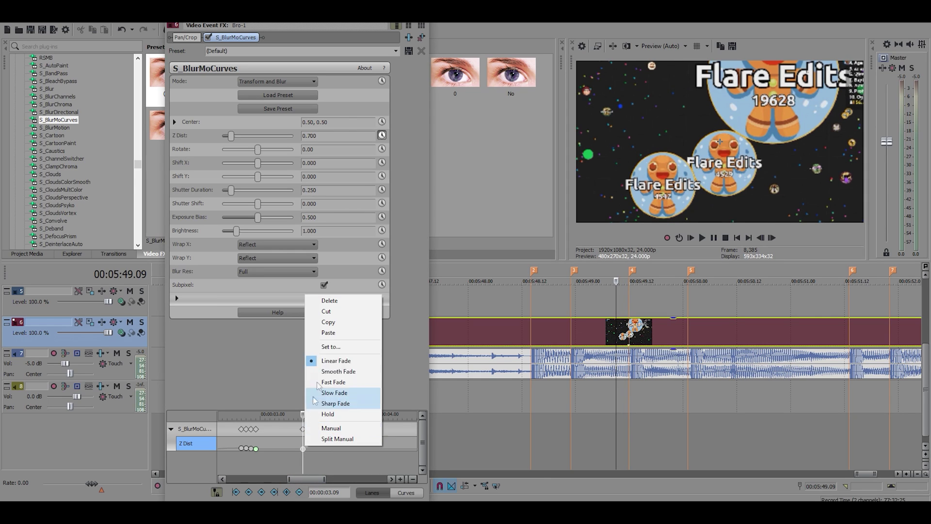
click(336, 334)
Set the last Z Dist keyframe of the marker 4 group to 1.3 for a reverse pump
scroll(313, 429, up, 2)
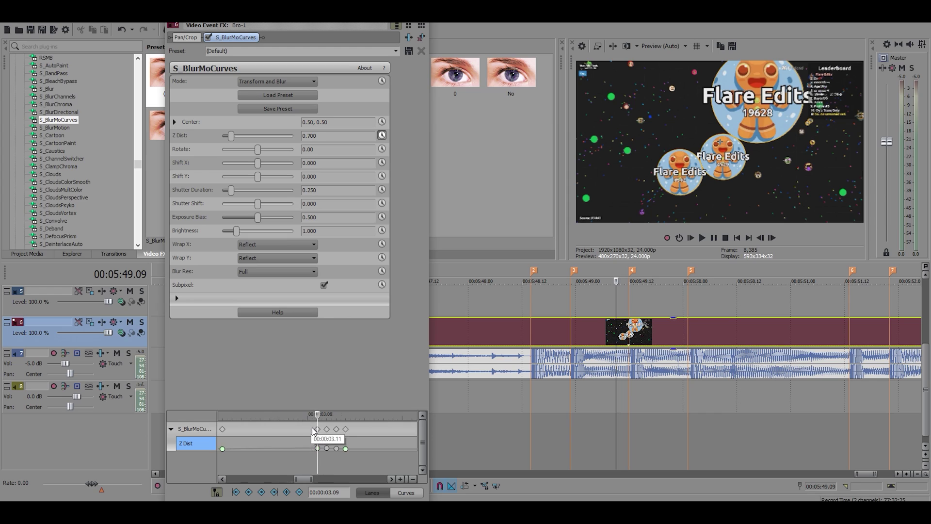
click(318, 430)
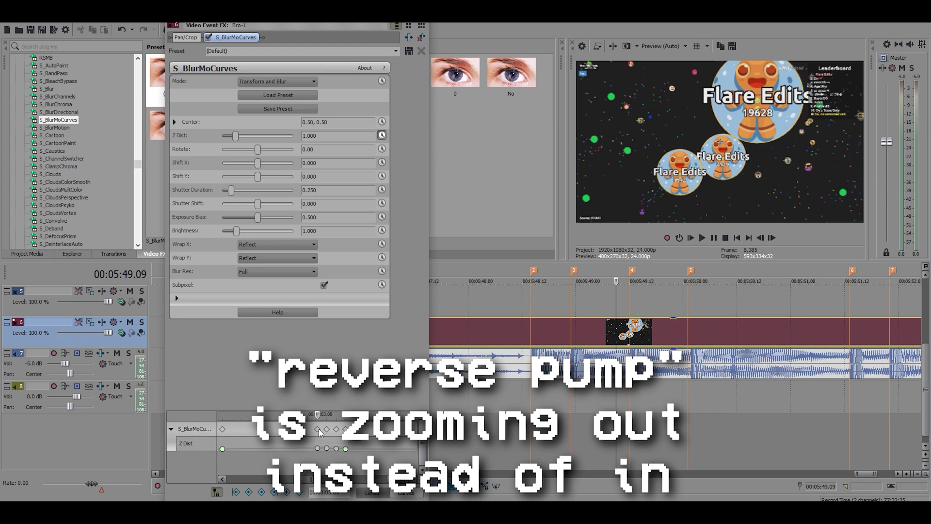
click(346, 448)
scroll(516, 334, up, 2)
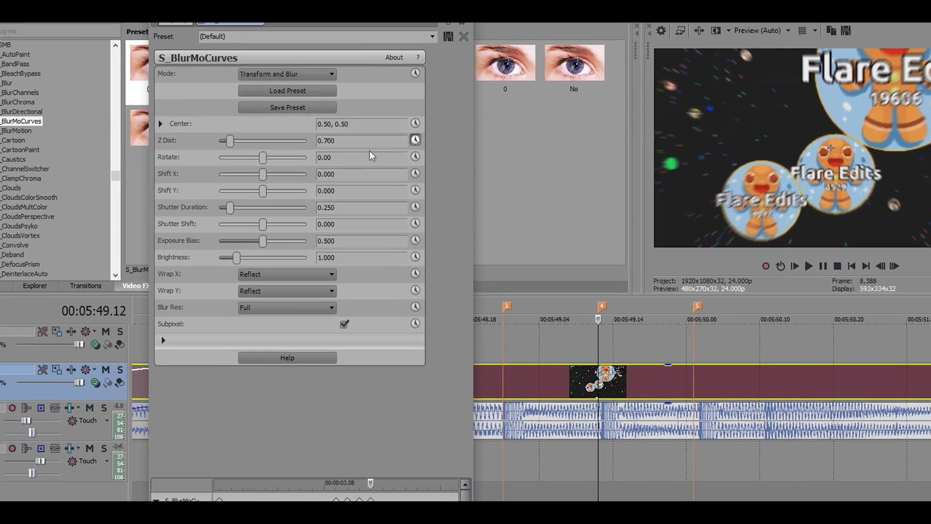
double_click(339, 136)
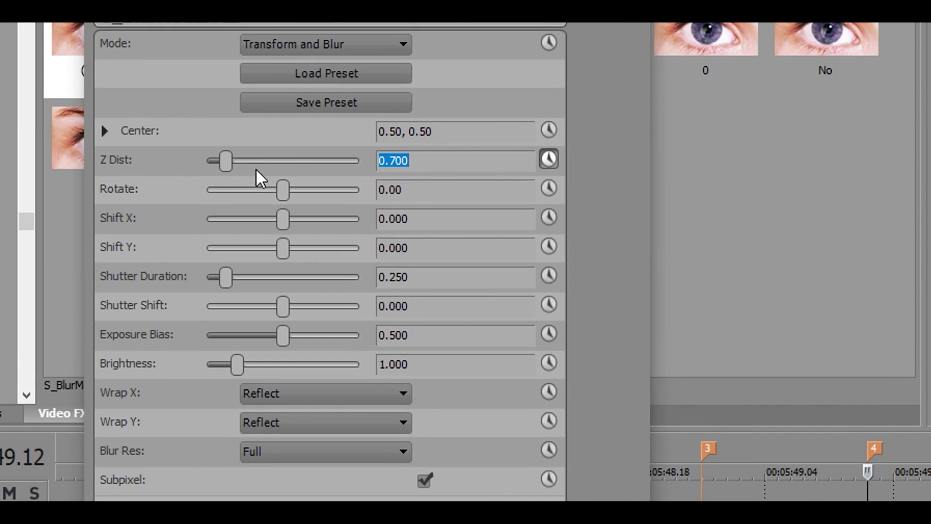
text(1.3)
key(Return)
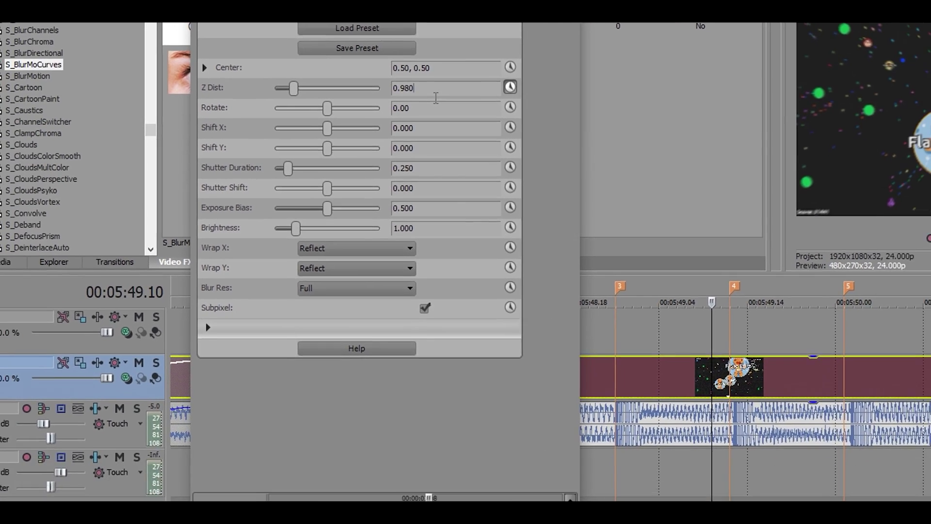
Set the Z Dist keyframe at 00:00:03.10 to 1.02 and the one at 00:00:03.11 to 1.1
key(Return)
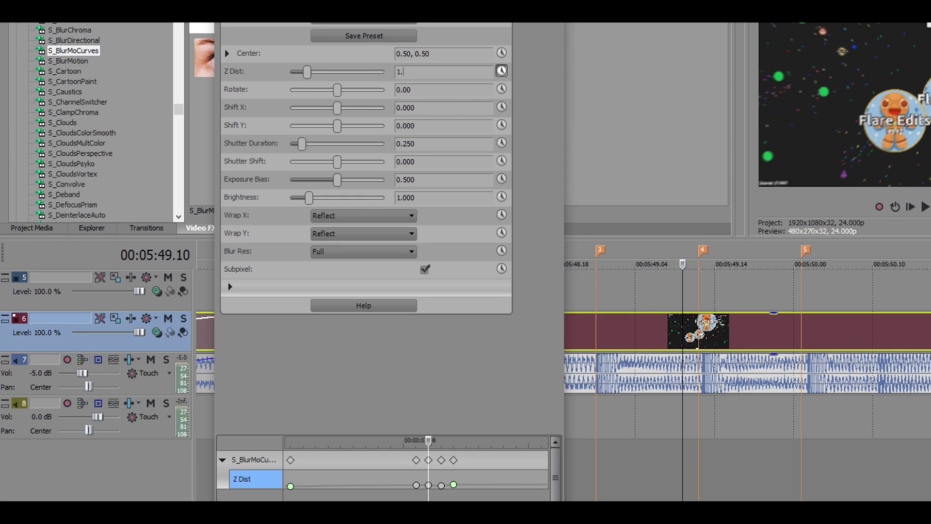
key(Return)
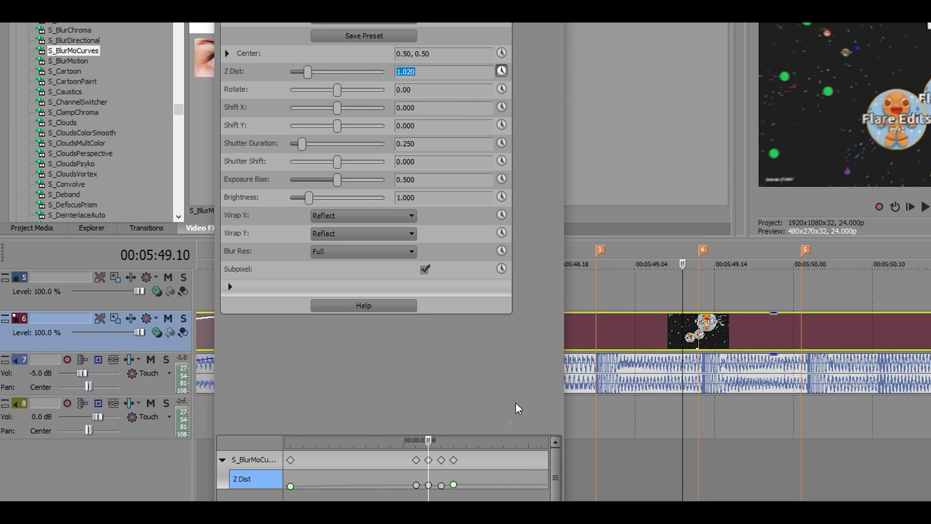
click(441, 461)
click(443, 463)
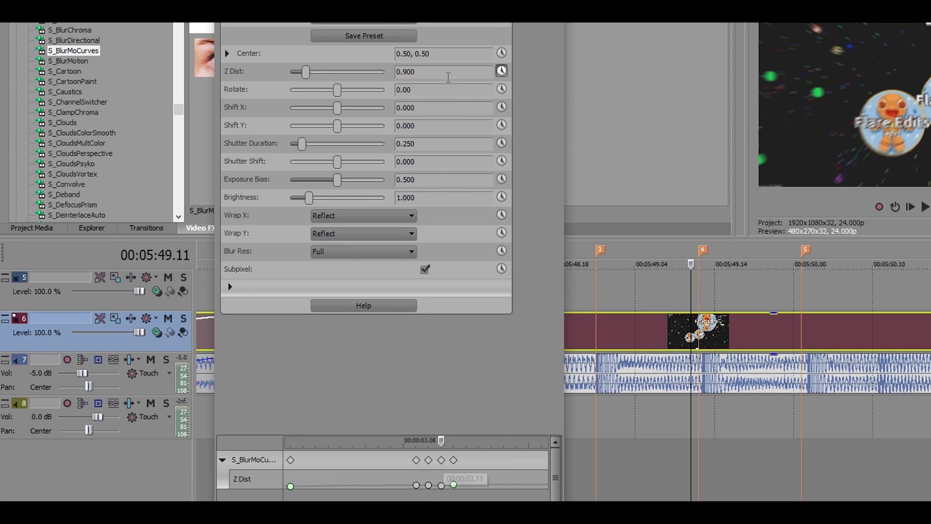
drag(448, 73, 283, 47)
text(1.1)
key(Return)
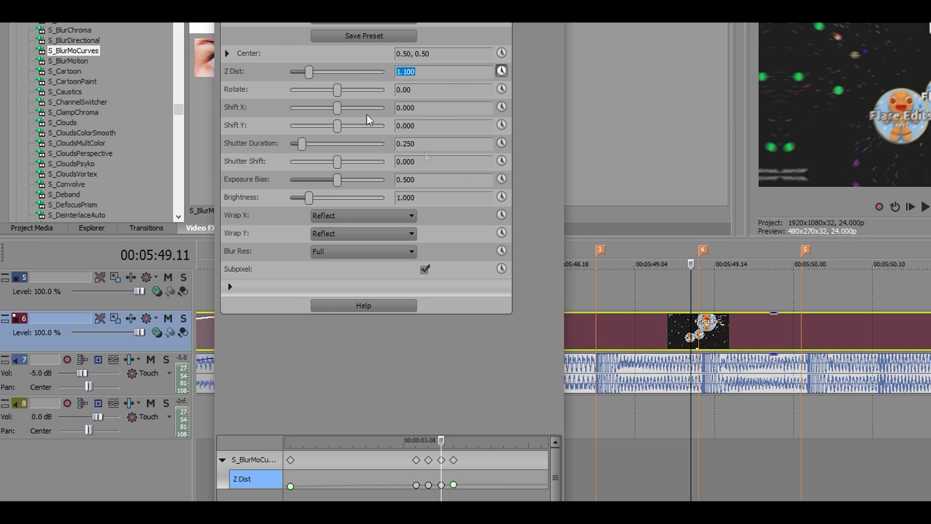
Play back the clip from before marker 2 to preview the zooms at markers 2, 3 and 4
scroll(743, 322, down, 1)
scroll(481, 453, down, 3)
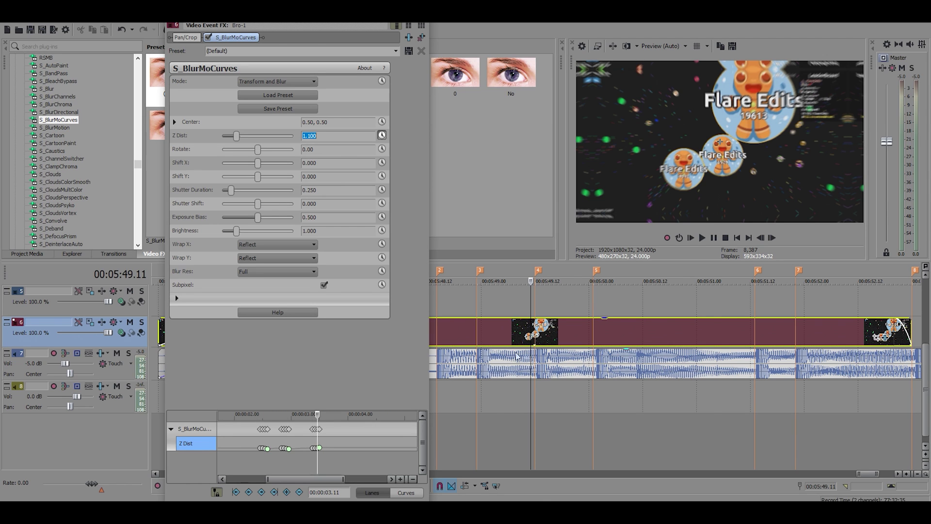
scroll(611, 279, down, 1)
click(443, 295)
key(space)
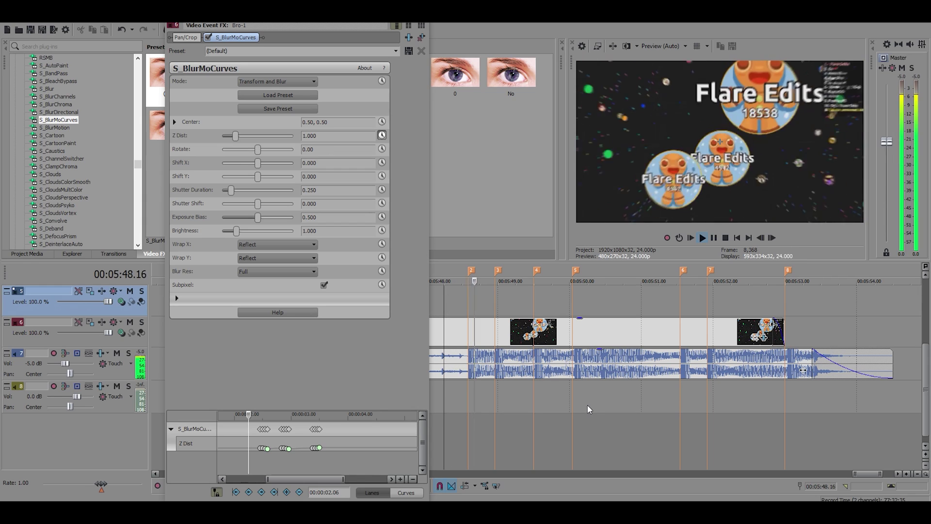
key(space)
key(space)
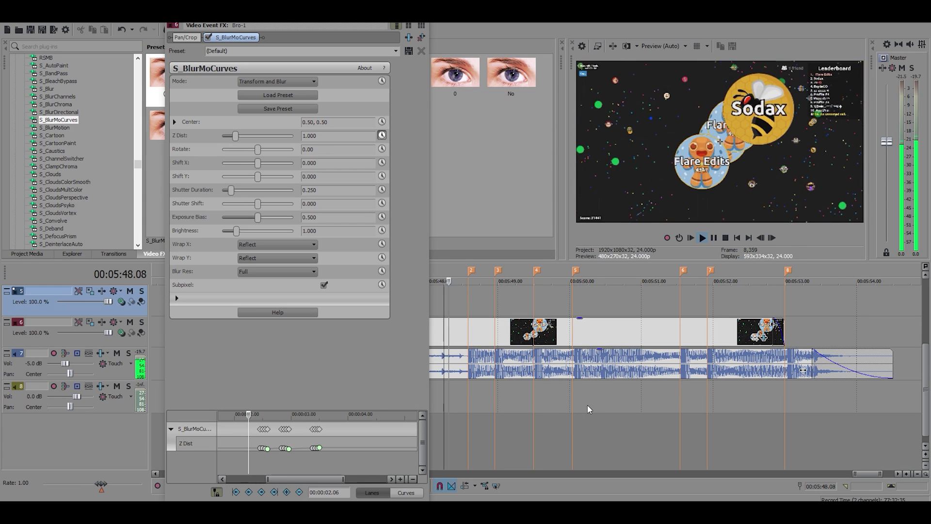
key(space)
Repeat the Z Dist keyframe groups at markers 5, 6 and 7, and play back the clip
click(536, 333)
scroll(561, 344, up, 1)
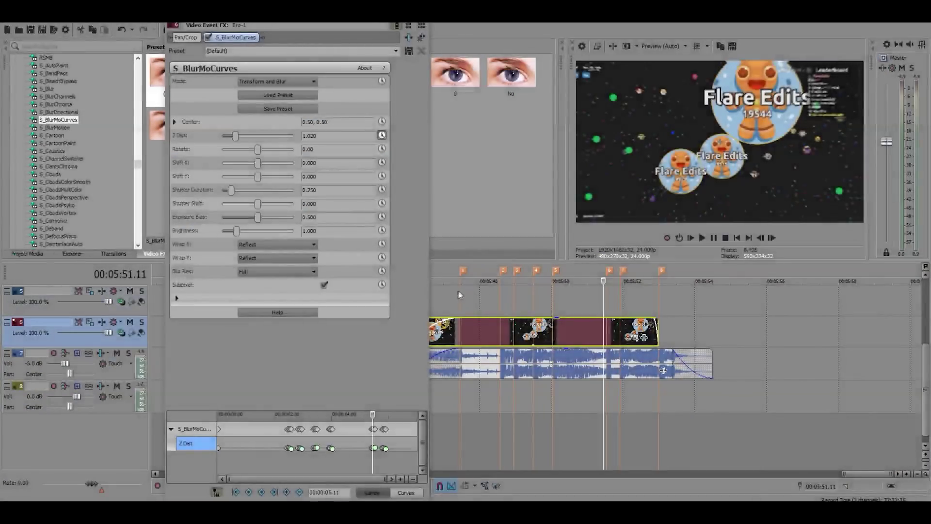
click(600, 320)
scroll(600, 321, up, 2)
key(space)
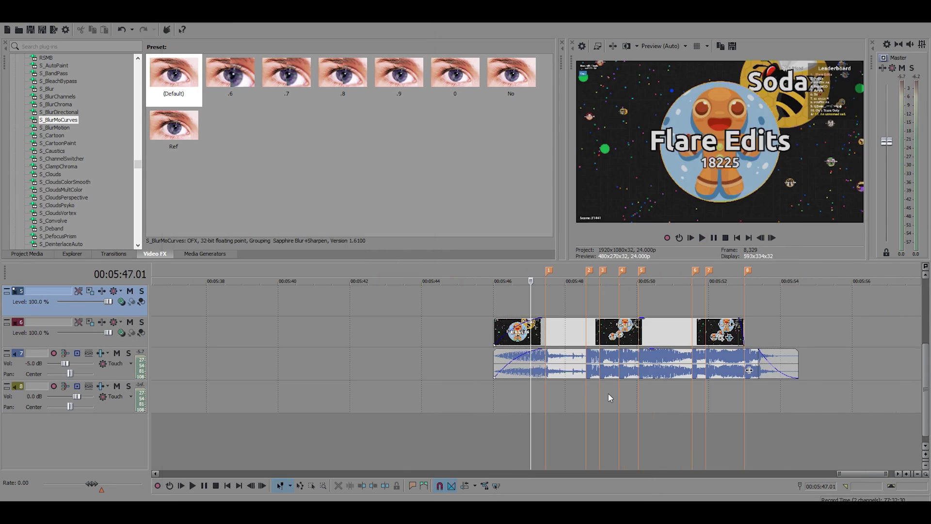
Find the S_Shake effect in the video effects list and browse its presets
drag(137, 162, 150, 190)
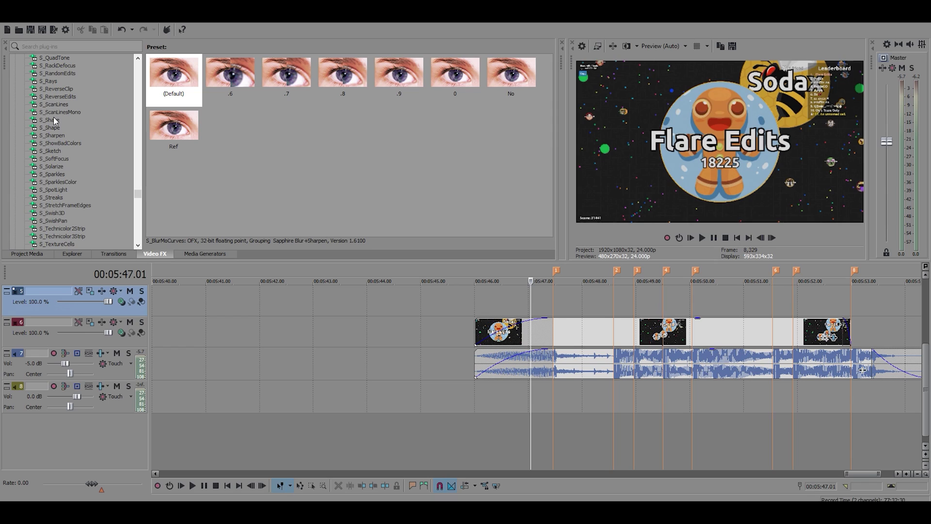
click(54, 118)
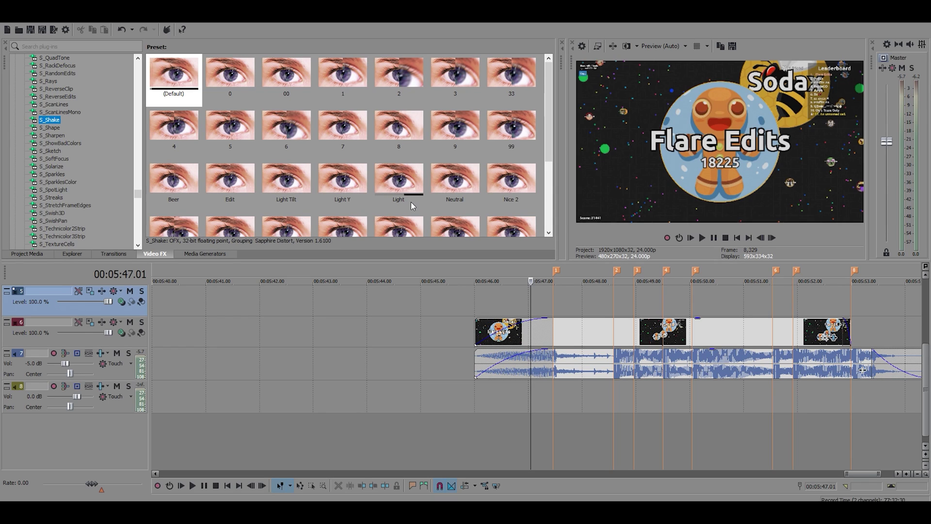
scroll(426, 201, down, 2)
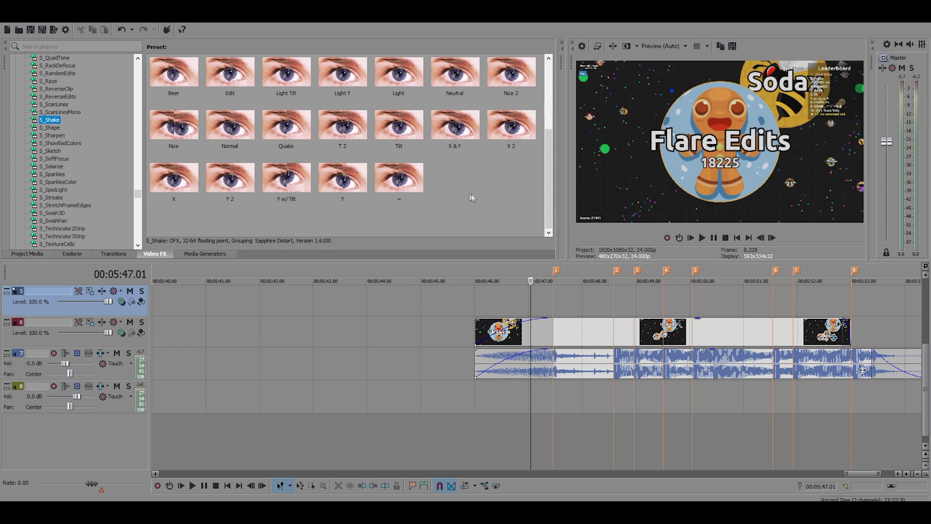
Place the playhead at marker 2 and apply the S_Shake (Default) preset to the gameplay clip
click(589, 302)
scroll(589, 302, up, 2)
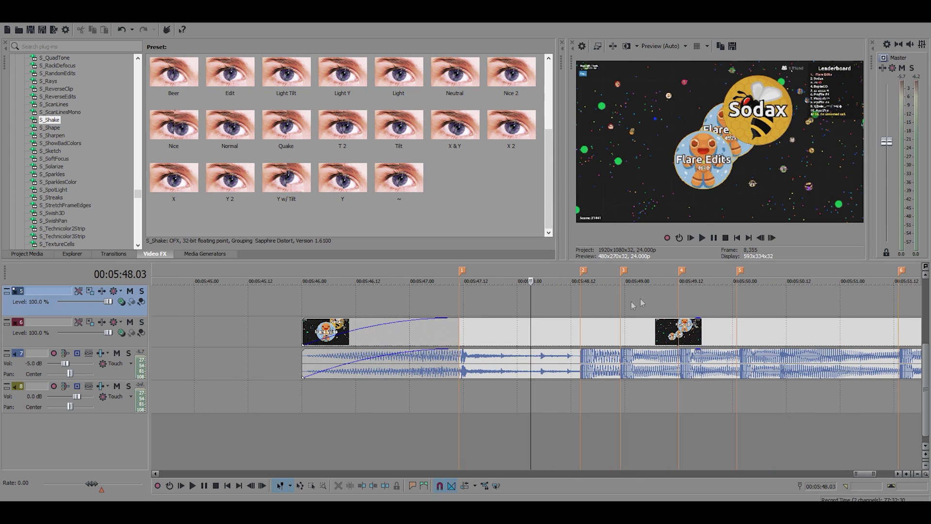
click(583, 297)
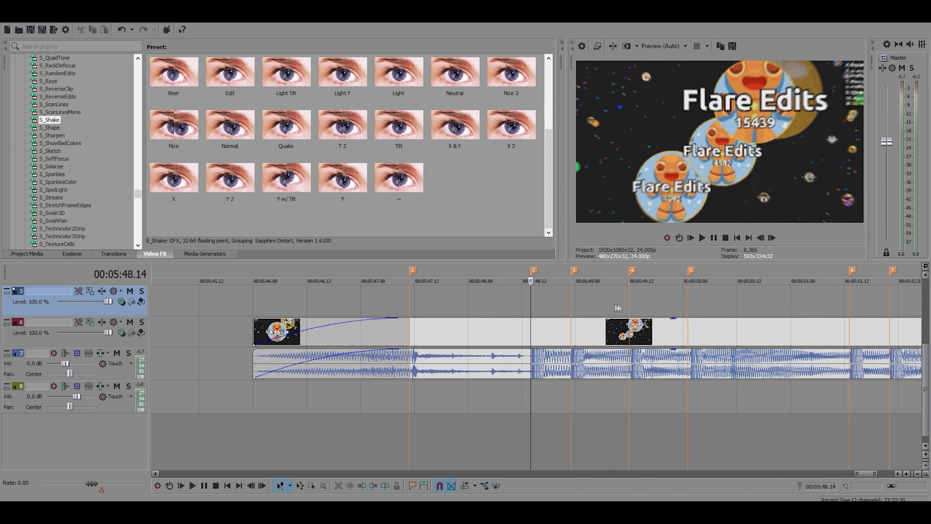
scroll(606, 345, down, 1)
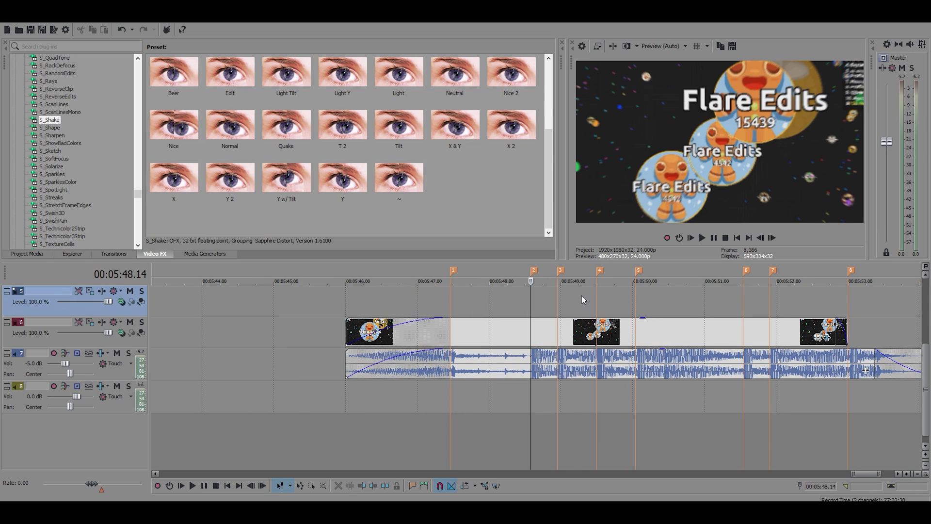
scroll(522, 380, up, 3)
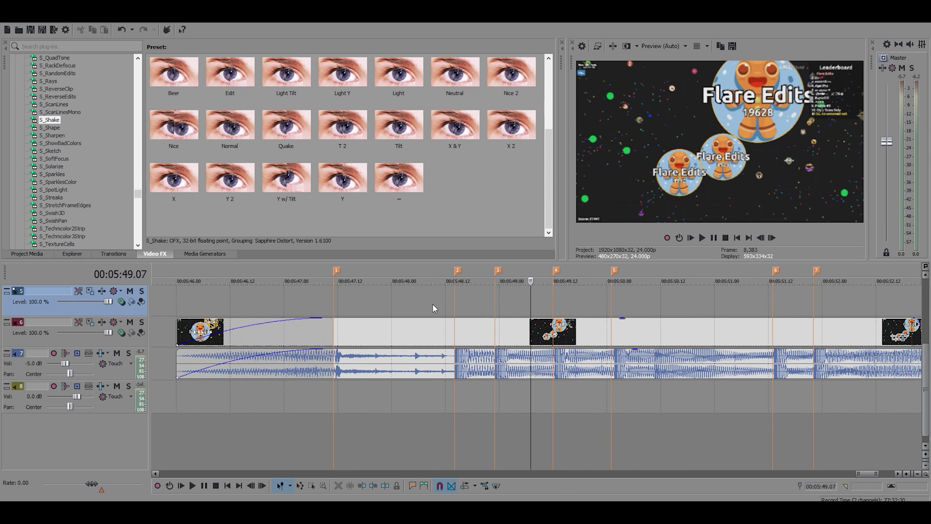
click(458, 336)
scroll(571, 384, up, 2)
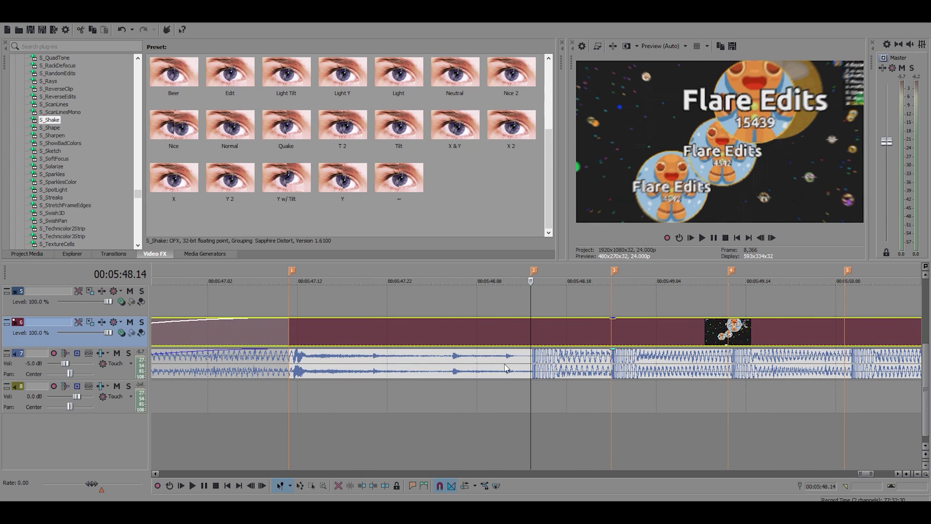
scroll(528, 404, down, 2)
scroll(346, 174, up, 3)
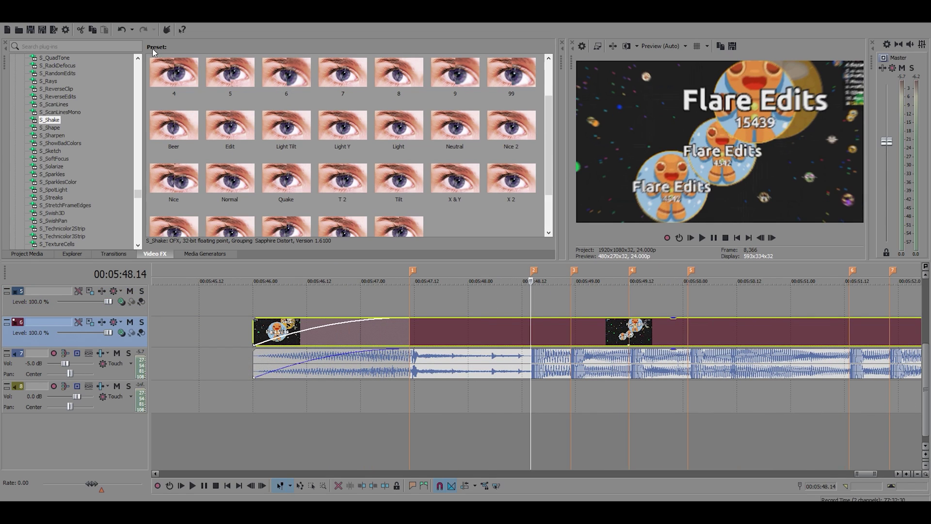
drag(184, 87, 417, 268)
drag(514, 331, 513, 331)
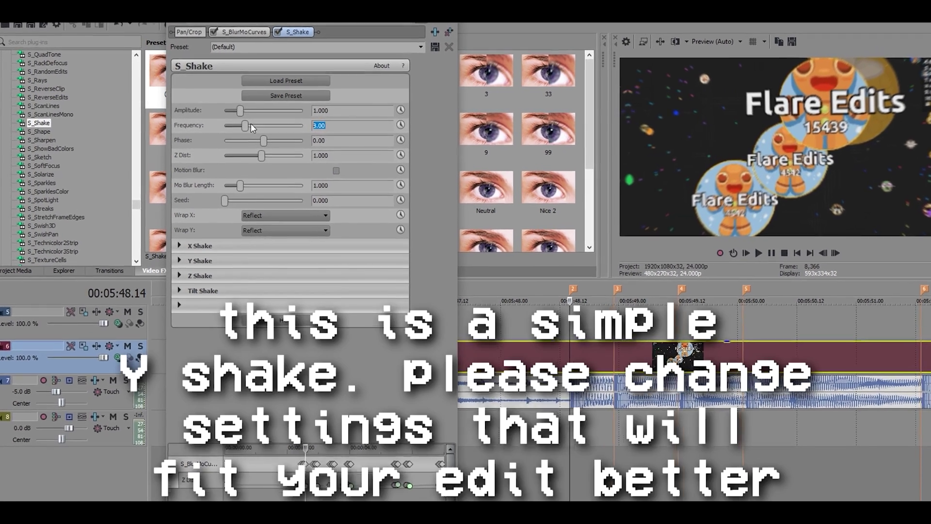
Set the S_Shake Frequency to 2.75
text(2.75)
key(Return)
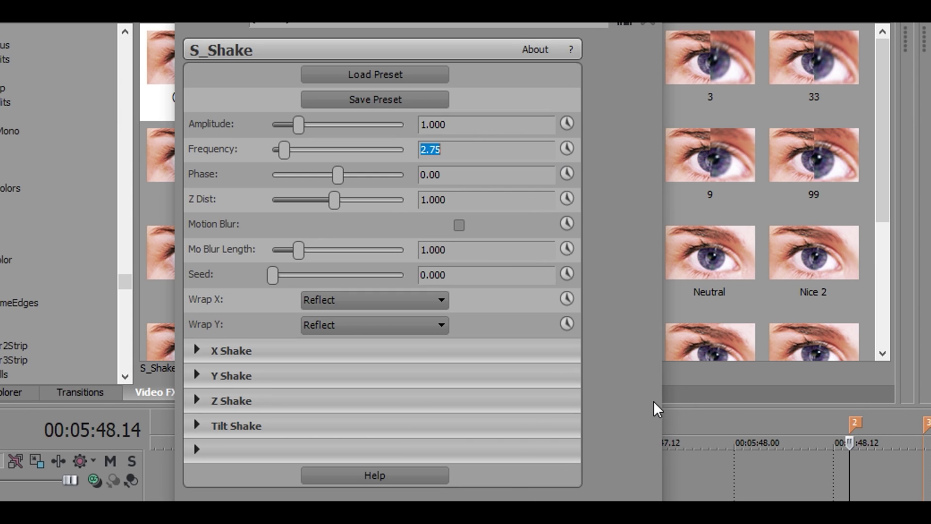
Turn on Motion Blur in S_Shake and set Mo Blur Length to 0.25
click(459, 226)
click(476, 256)
text(0.25)
key(Return)
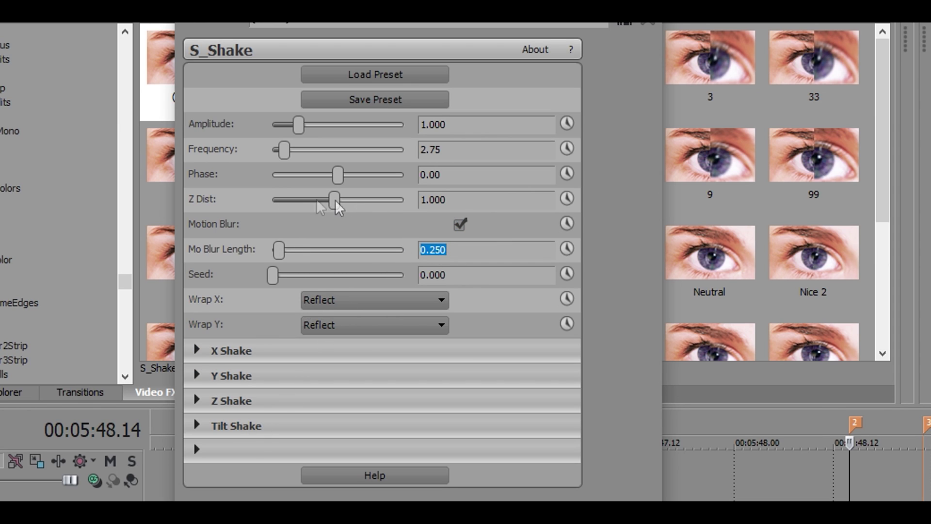
Under X Shake, set both X Rand Amp and X Wave Amp to 0.01 and X Wave Freq to 1
click(197, 349)
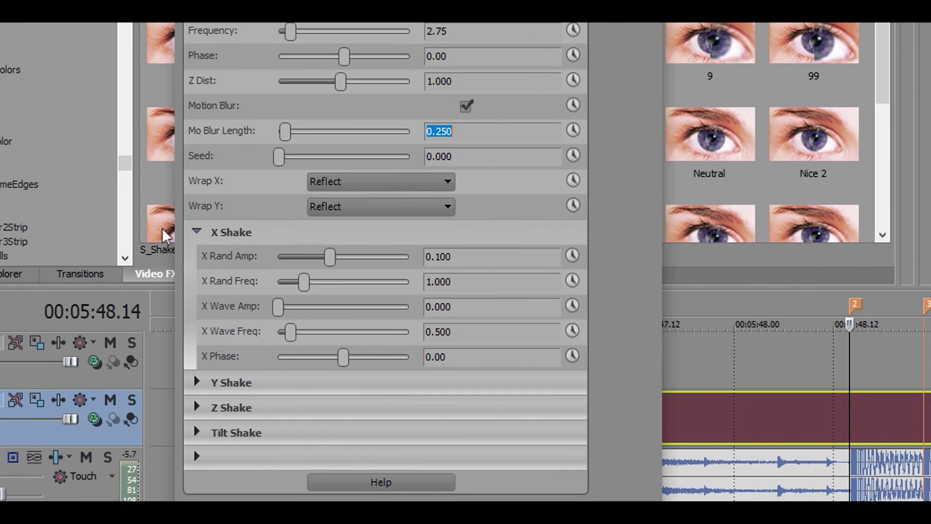
click(475, 264)
key(BackSpace)
text(0.01)
key(Return)
click(536, 313)
text(.1)
key(Return)
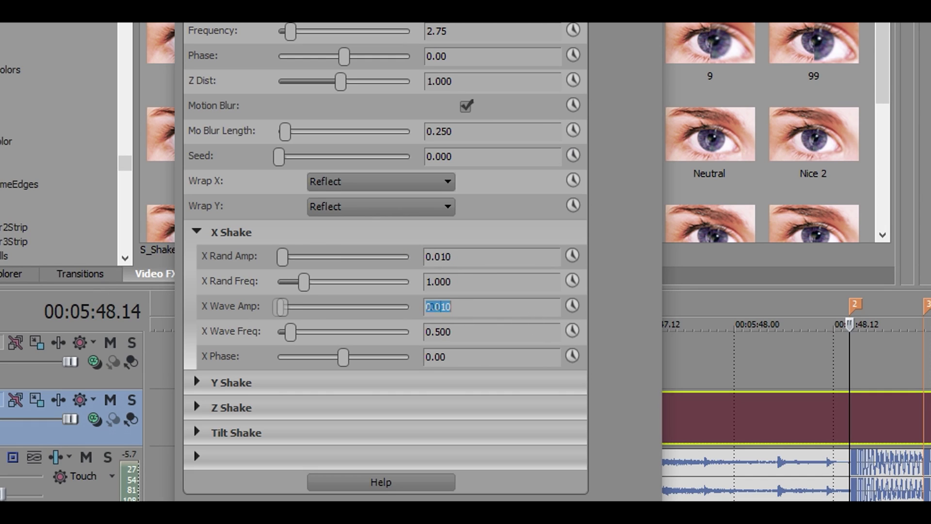
click(474, 338)
text(1)
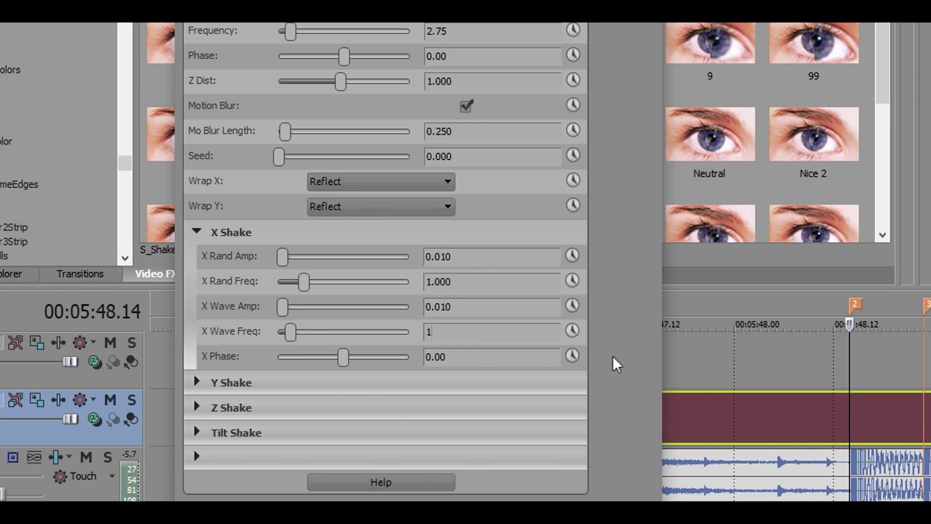
Under Y Shake, set Y Wave Amp to about 0.015 and Y Rand Amp to 0.03
click(197, 382)
scroll(597, 450, down, 2)
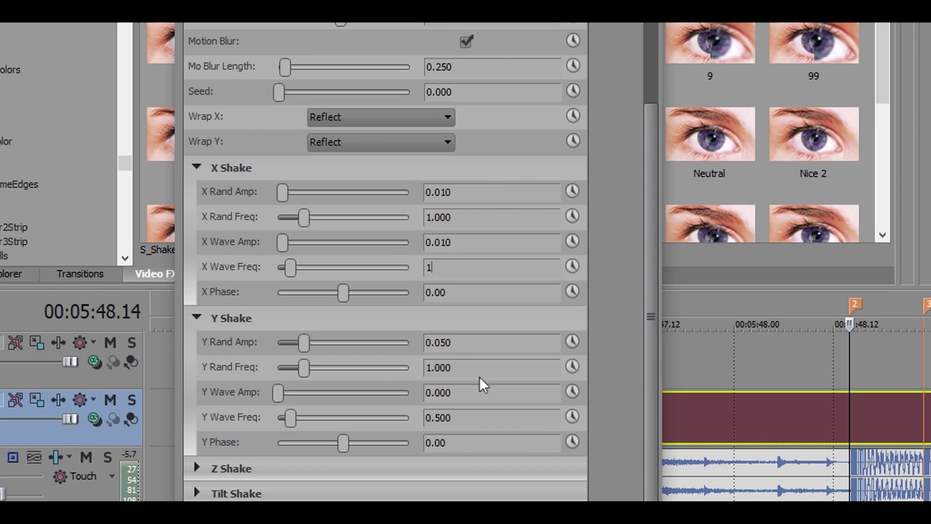
click(279, 394)
drag(278, 395, 286, 397)
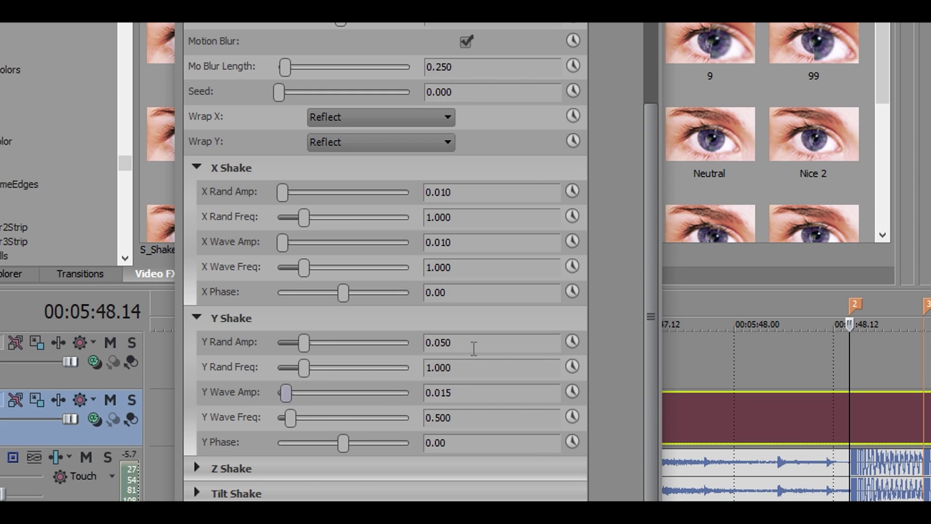
key(Return)
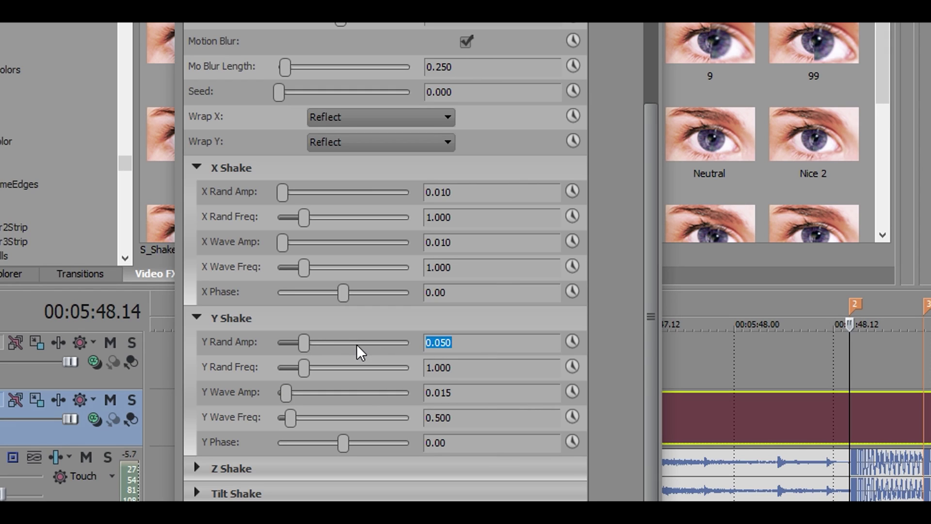
text(0.030)
key(Return)
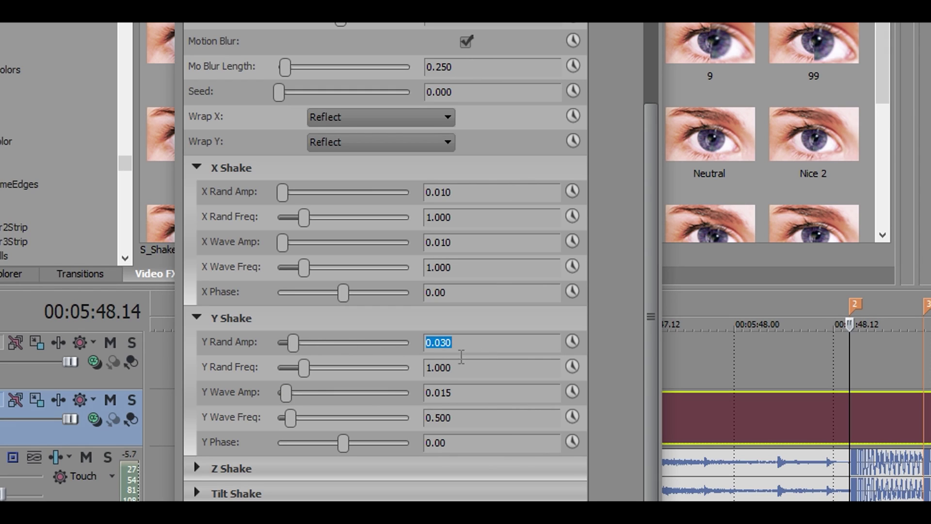
Set Y Wave Amp to 0.05 and Y Wave Freq to 1
click(524, 392)
text(.)
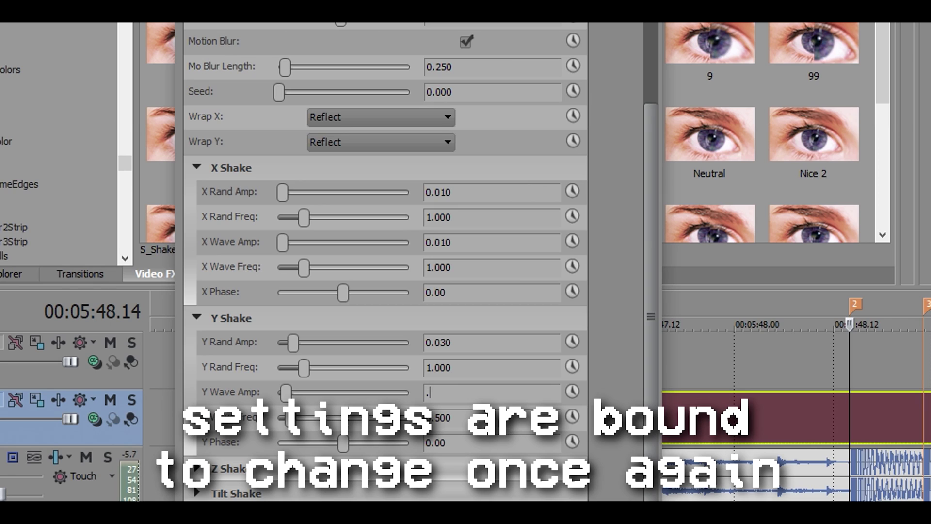
text(05)
key(Return)
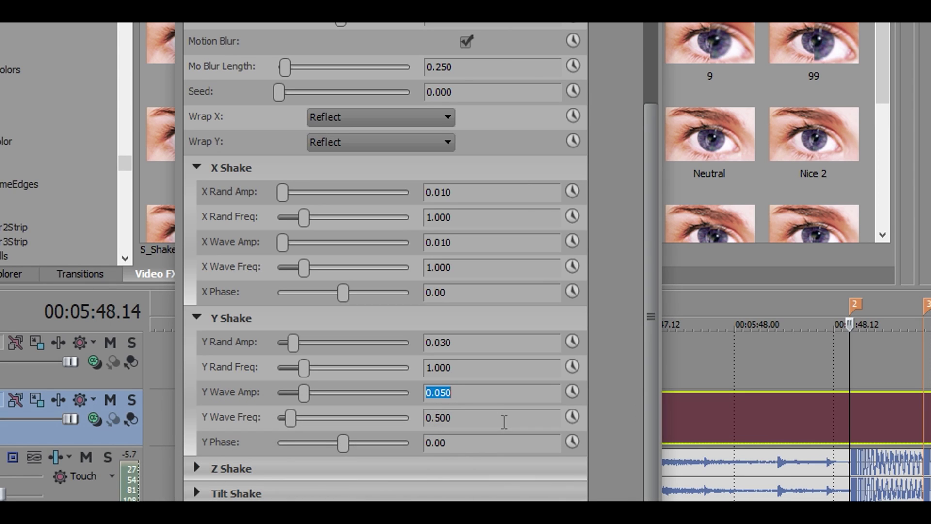
click(505, 422)
text(1)
scroll(623, 388, down, 1)
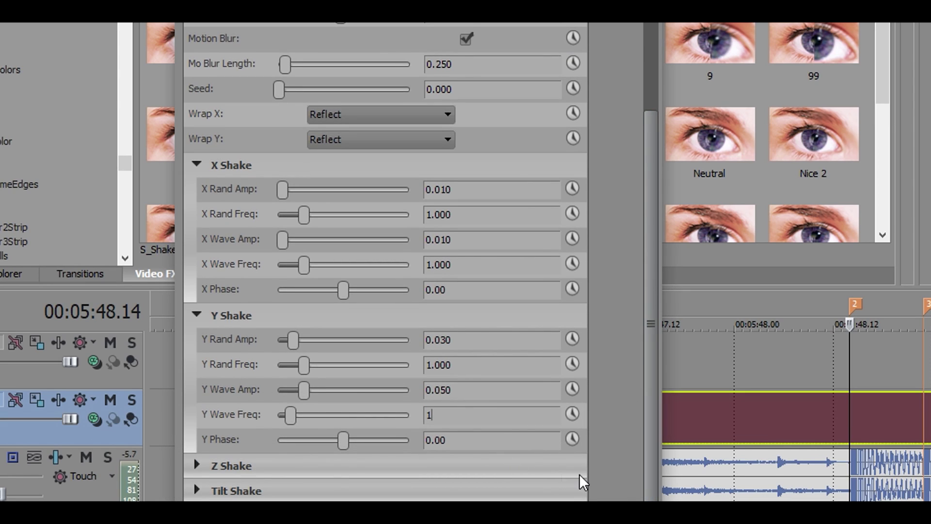
Examine the Z Shake and Tilt Shake settings and return to the main S_Shake parameters
click(199, 462)
scroll(389, 330, down, 3)
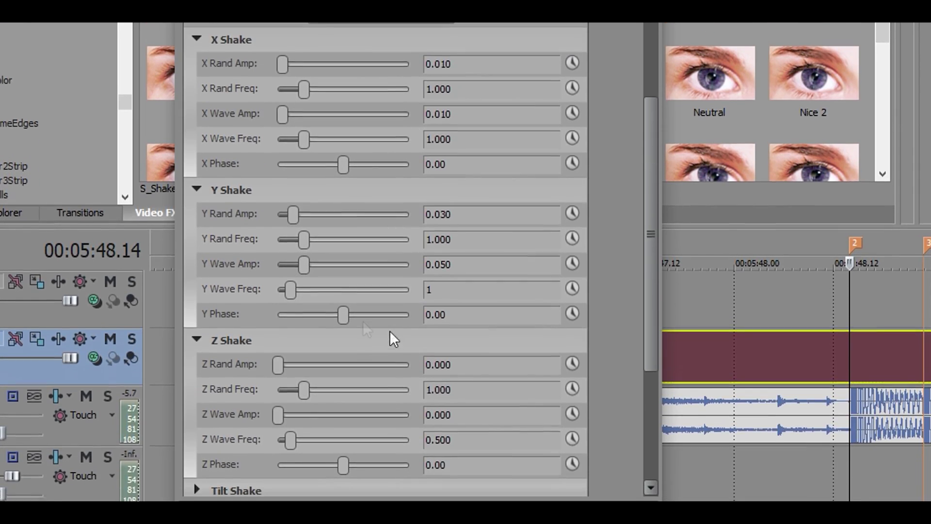
click(201, 465)
click(196, 293)
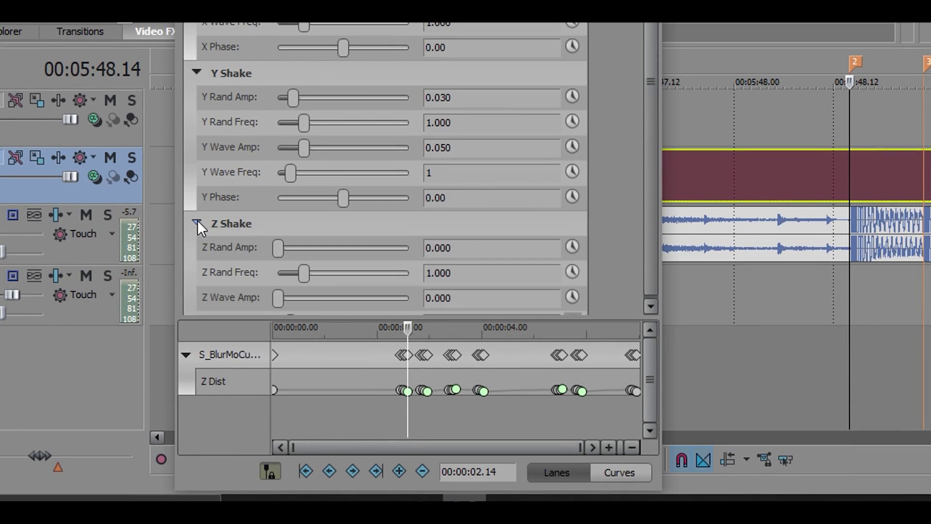
click(197, 293)
click(199, 247)
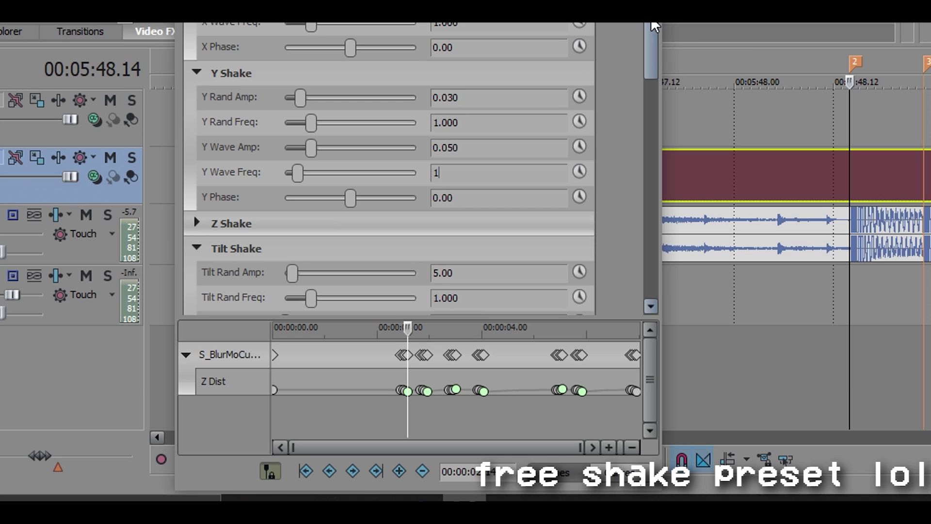
scroll(655, 104, down, 4)
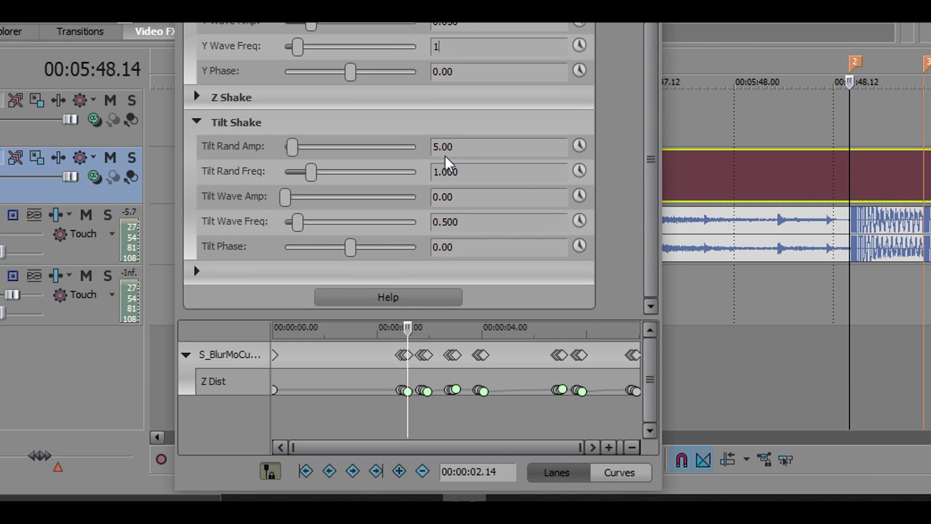
click(472, 155)
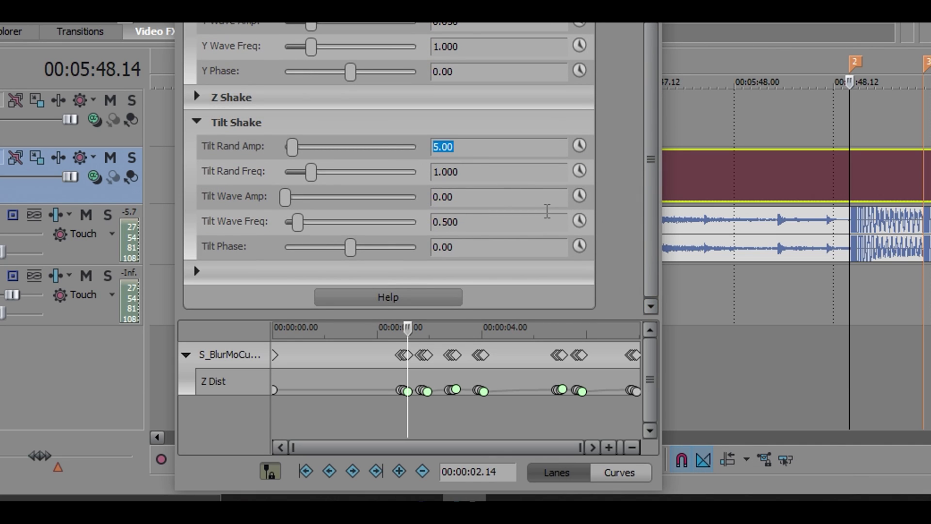
key(Return)
drag(651, 77, 650, 2)
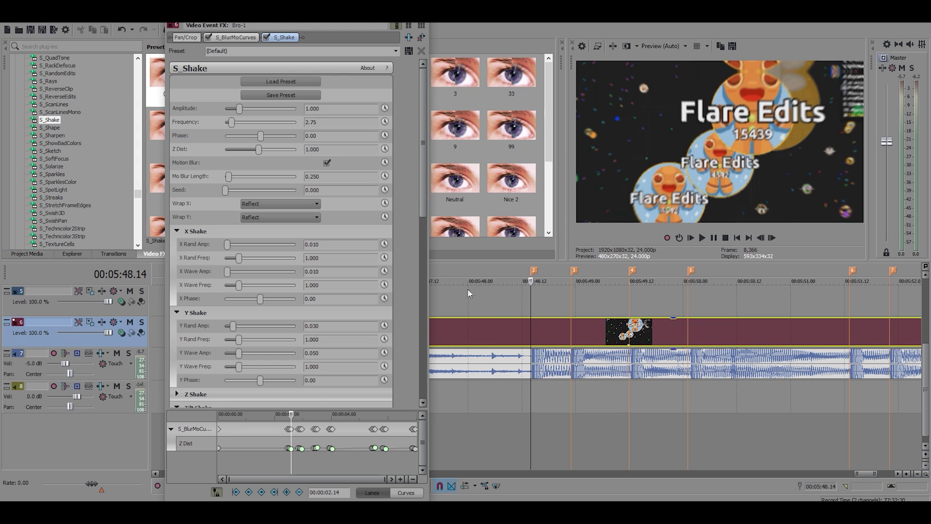
Place the playhead at 00:05:48.07, set the S_Shake Amplitude to 0.5 and enable its animation
click(500, 298)
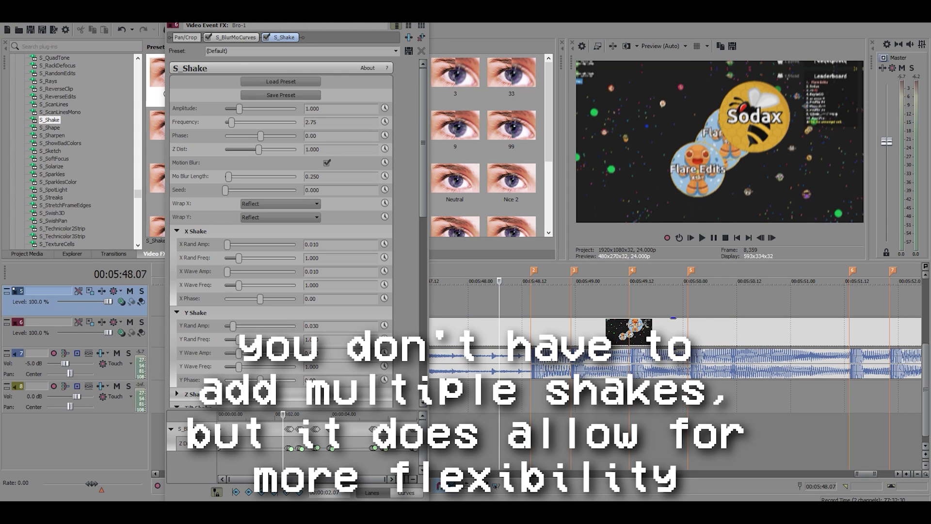
click(349, 113)
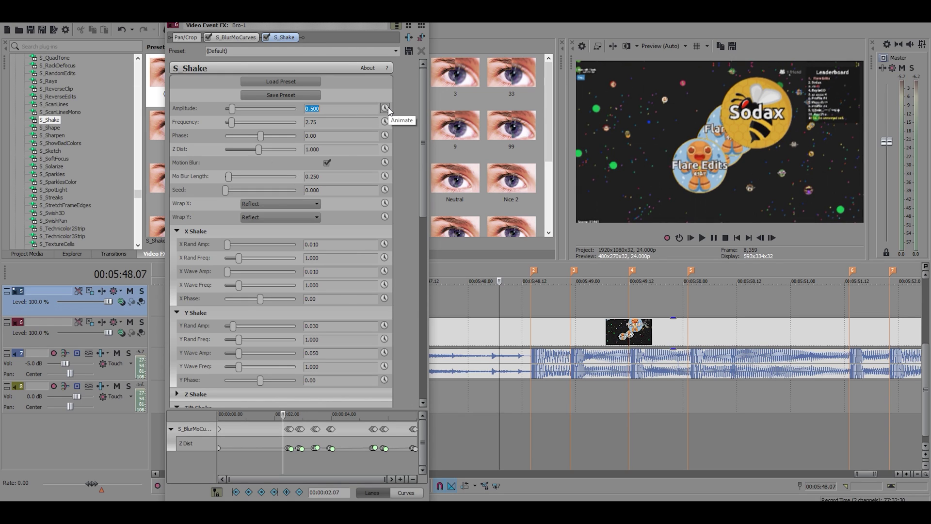
click(355, 113)
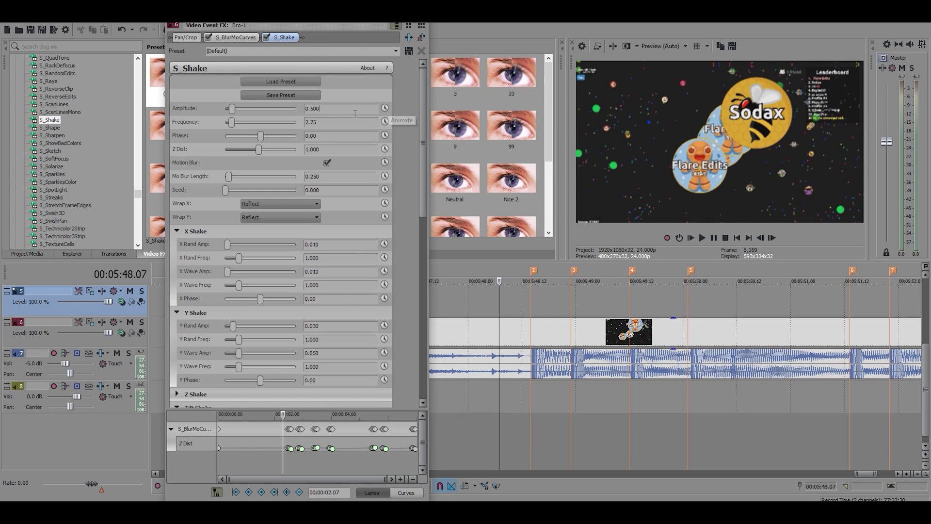
click(386, 111)
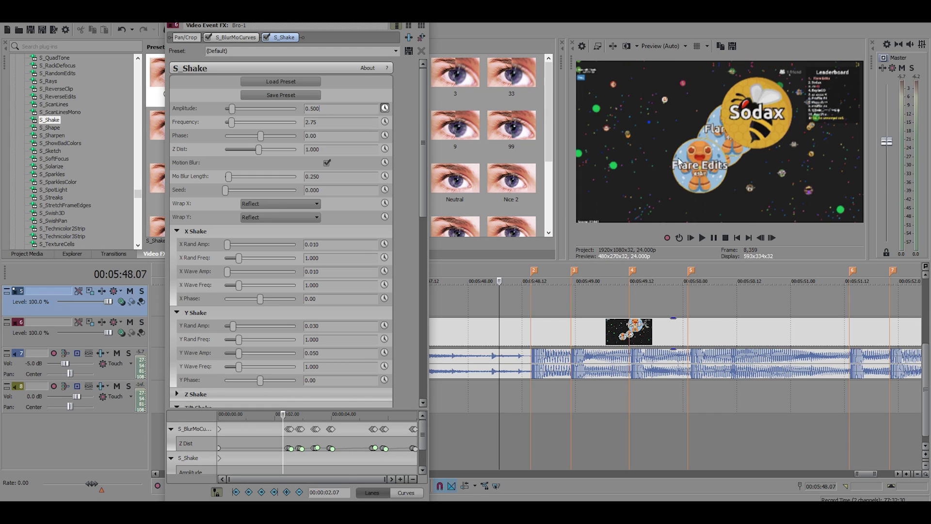
Add Amplitude keyframes at marker 2 and one frame before it, and set the clip's starting keyframe to 0
click(527, 341)
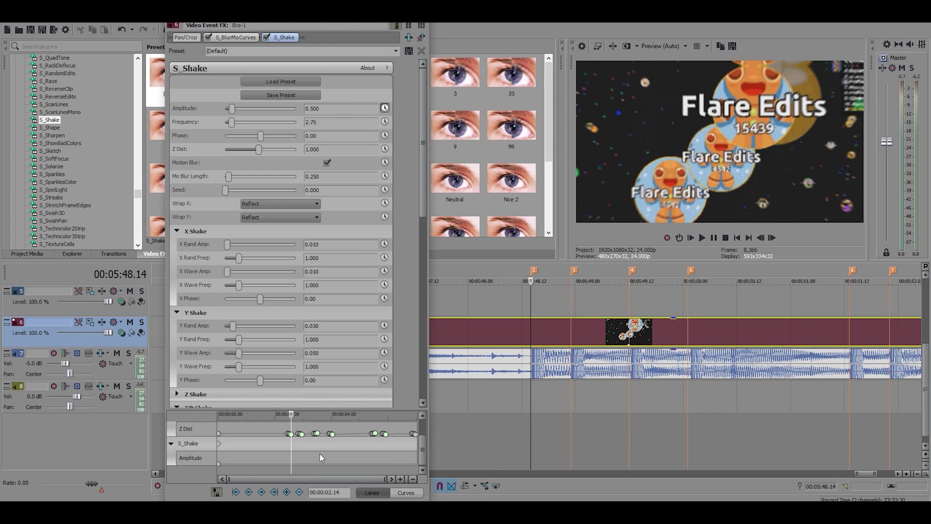
scroll(325, 452, up, 3)
click(287, 493)
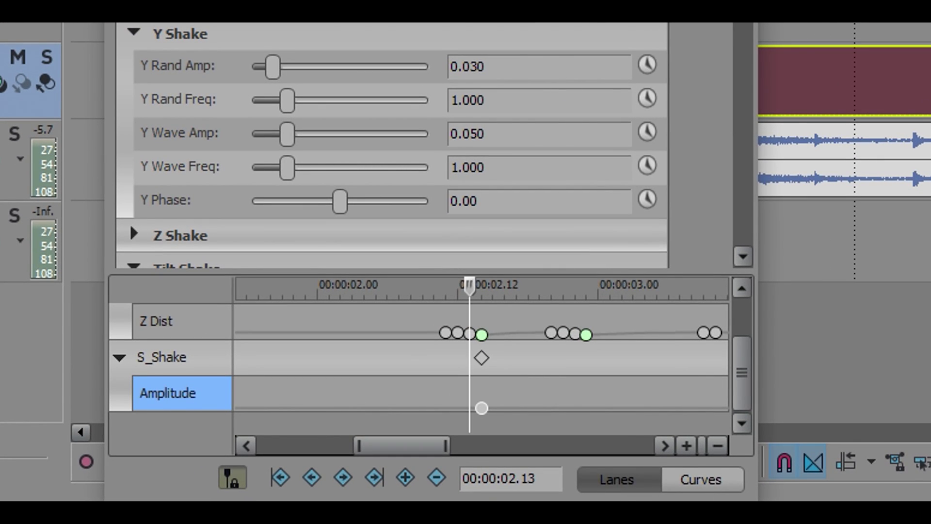
scroll(510, 456, down, 3)
click(238, 403)
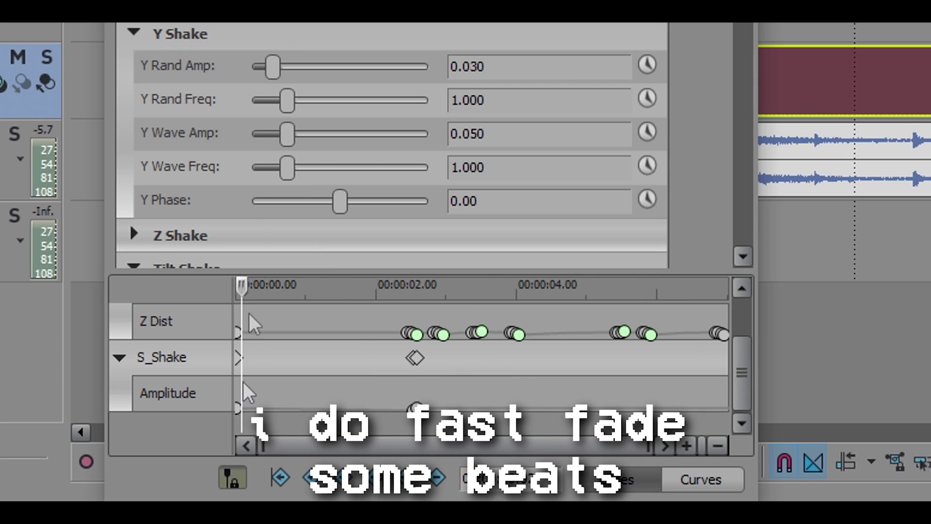
click(238, 403)
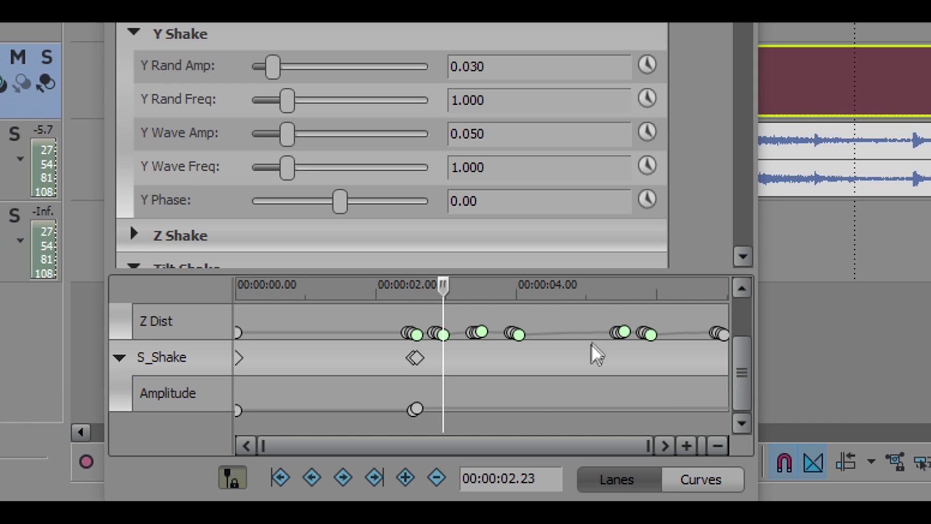
Repeat the Amplitude keyframe pairs from marker 3 onward, with 0.5 on each beat and 0 one frame before
scroll(498, 428, up, 3)
click(405, 478)
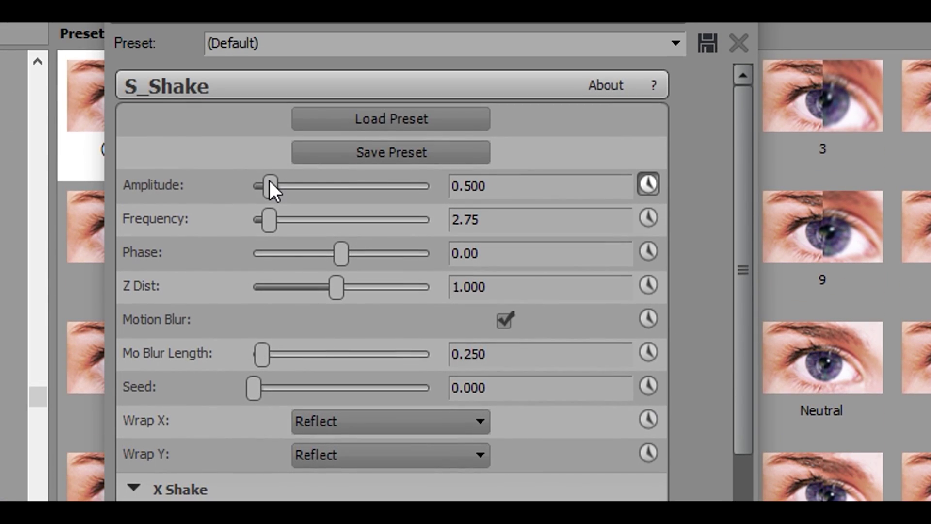
drag(270, 186, 254, 187)
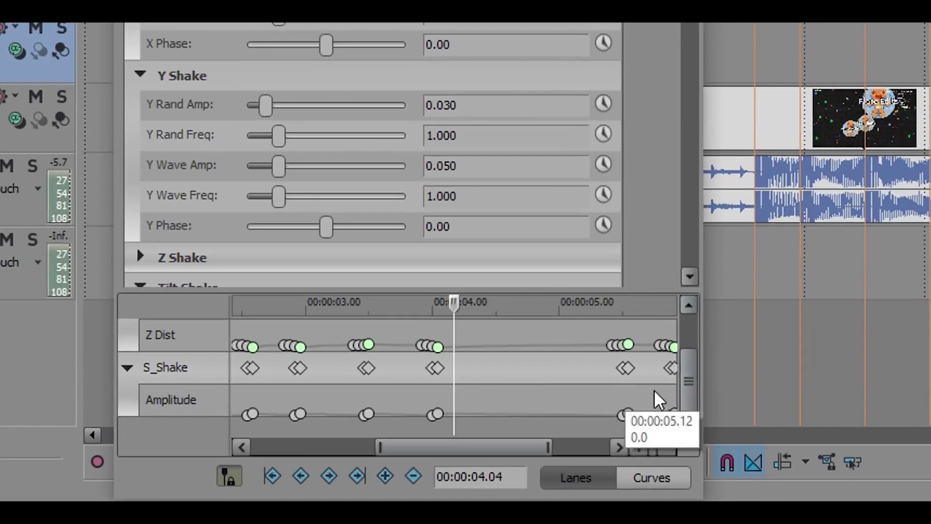
Apply Fast Fade to the Amplitude keyframe at 00:00:04.01, on marker 5
mouse_move(372, 440)
click(437, 414)
right_click(439, 412)
click(505, 265)
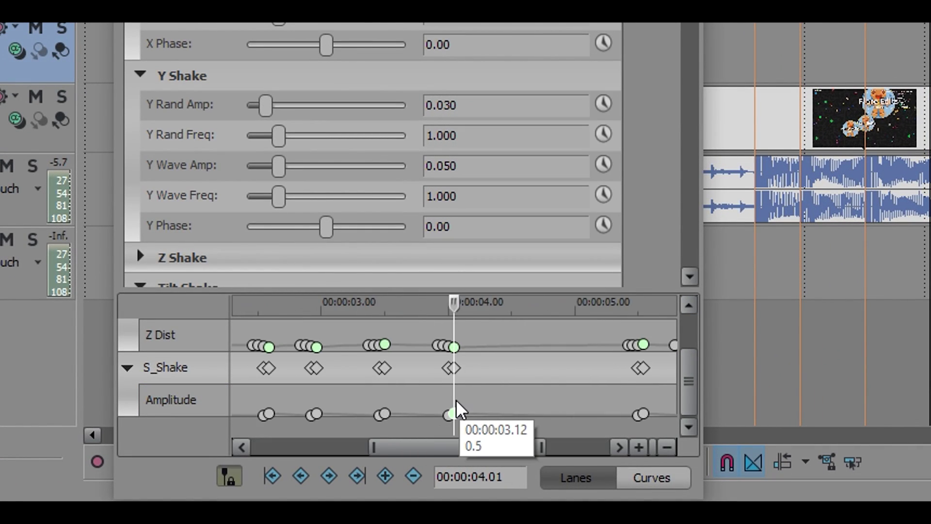
Apply Fast Fade to the Amplitude keyframe at 00:00:05.22, on marker 7
scroll(458, 403, down, 3)
click(610, 407)
scroll(609, 406, up, 4)
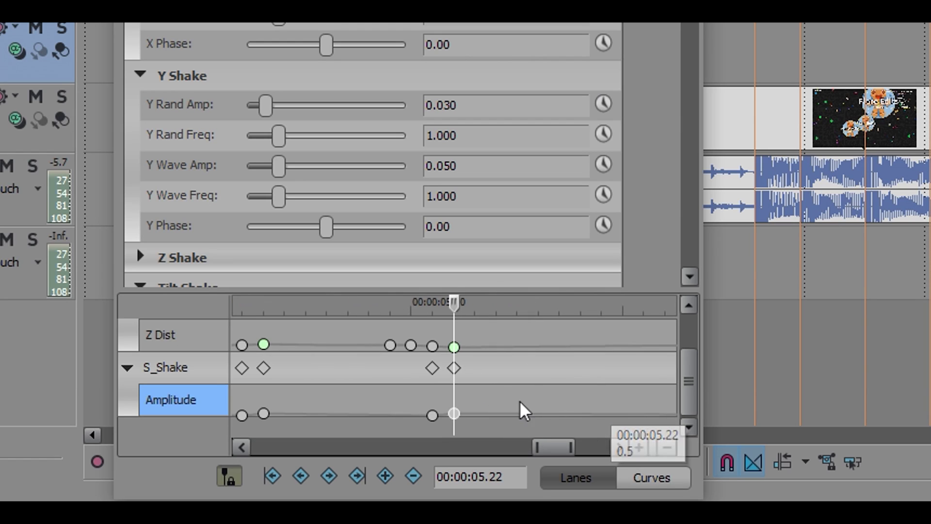
right_click(432, 406)
click(459, 409)
right_click(459, 414)
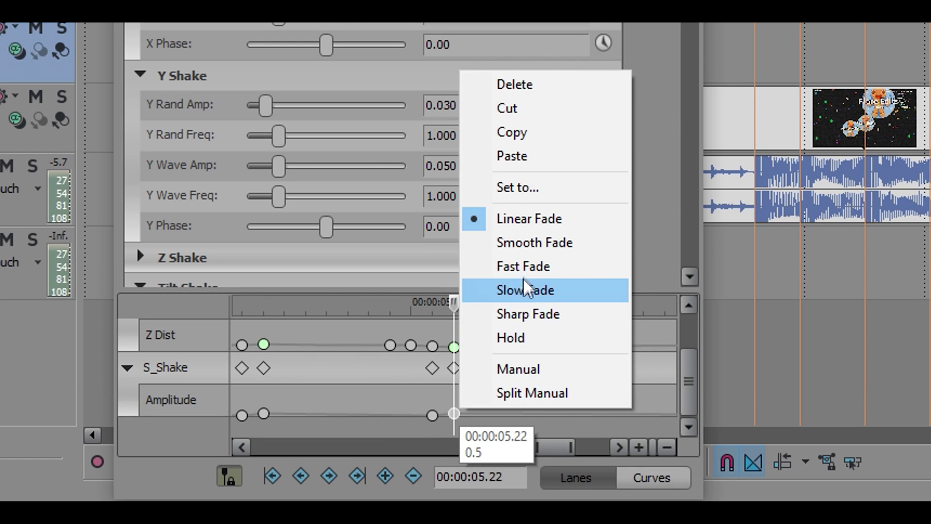
click(523, 278)
scroll(522, 368, down, 3)
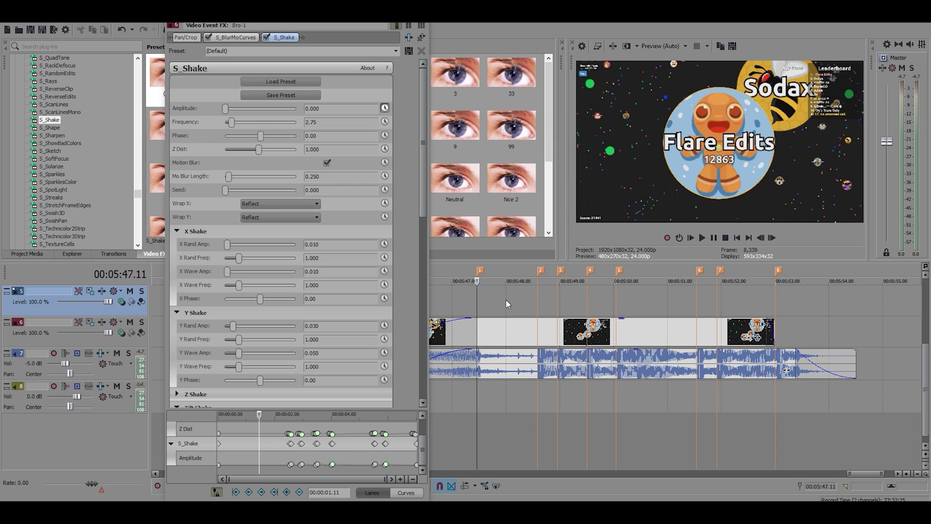
Play back the clip from marker 1 to check the shakes, and return the playhead to marker 2
click(506, 300)
scroll(523, 330, up, 2)
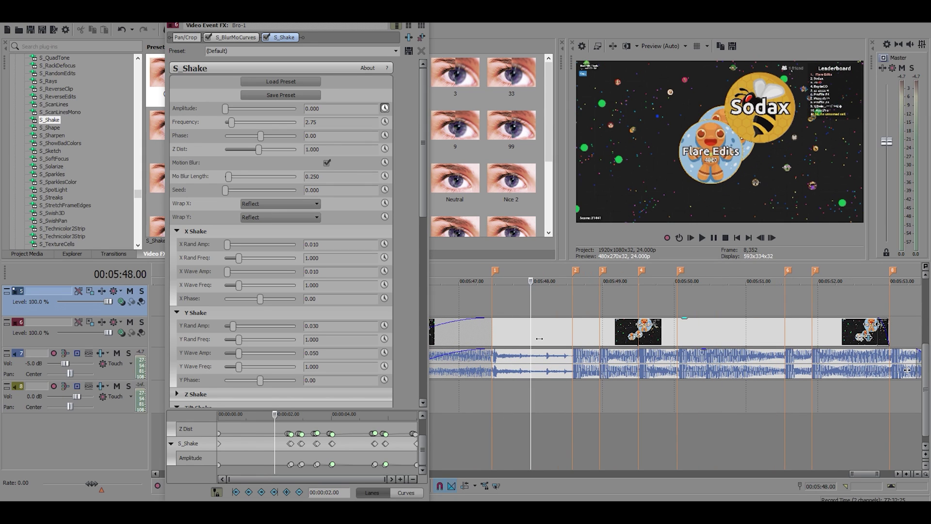
click(493, 304)
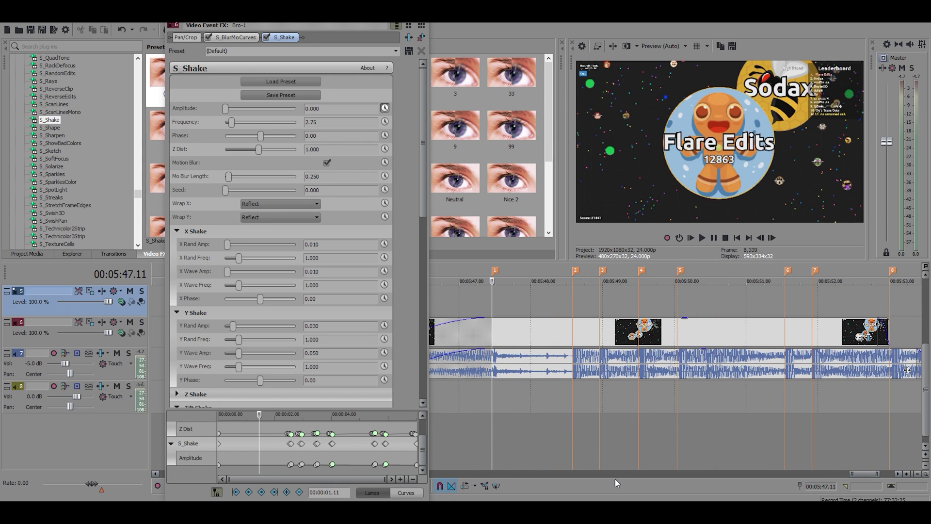
key(space)
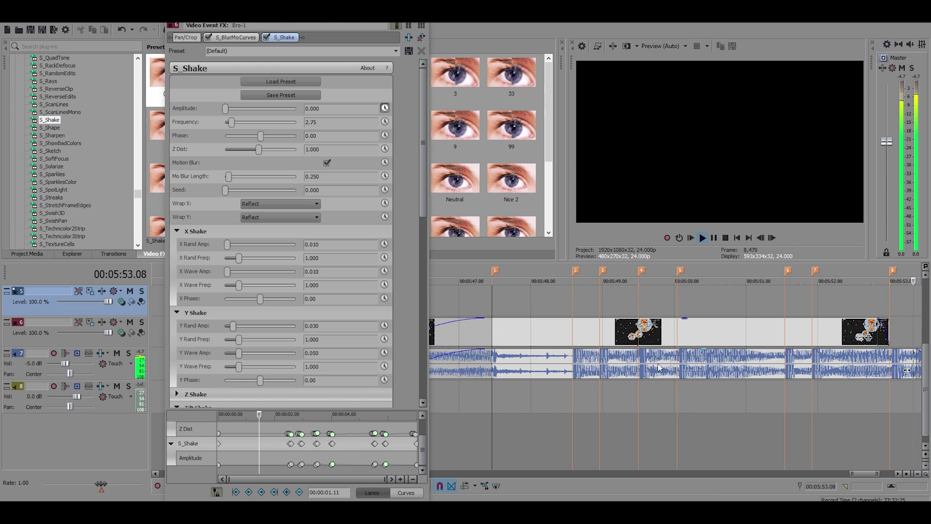
scroll(522, 304, down, 5)
click(603, 302)
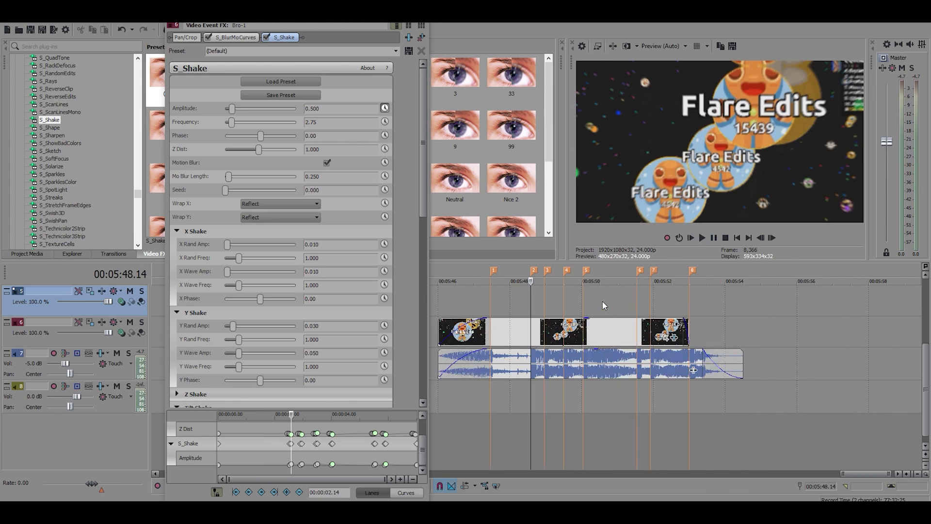
Add a second S_Shake with the Default preset to the gameplay clip, and open the first S_Shake's settings for reference
scroll(603, 302, up, 3)
click(420, 16)
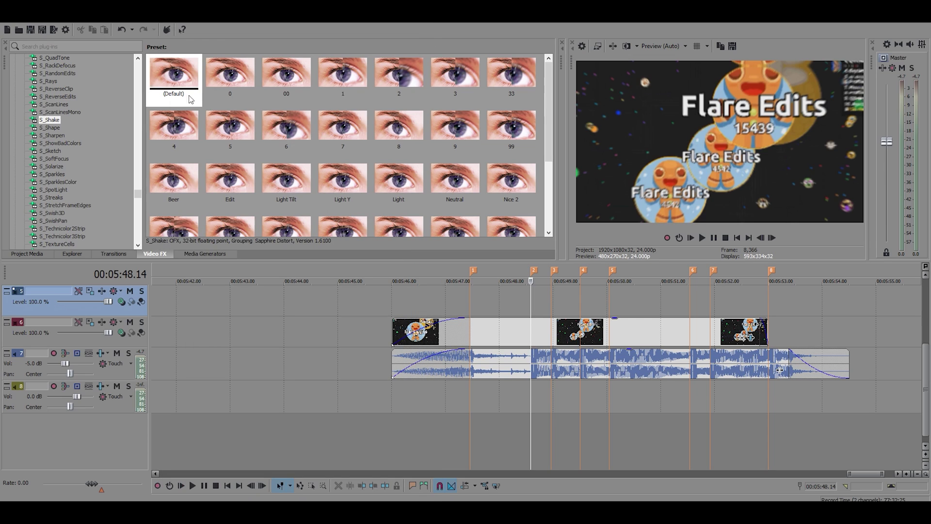
drag(179, 78, 524, 332)
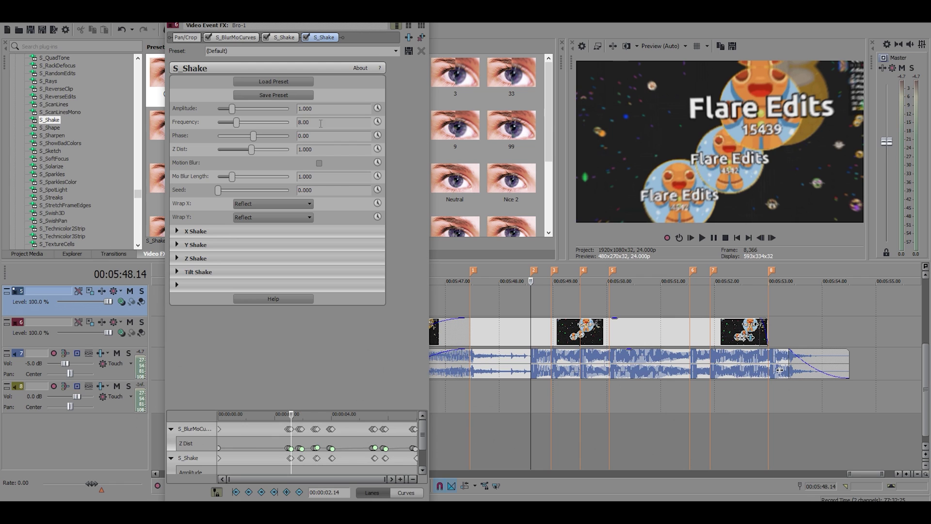
click(285, 38)
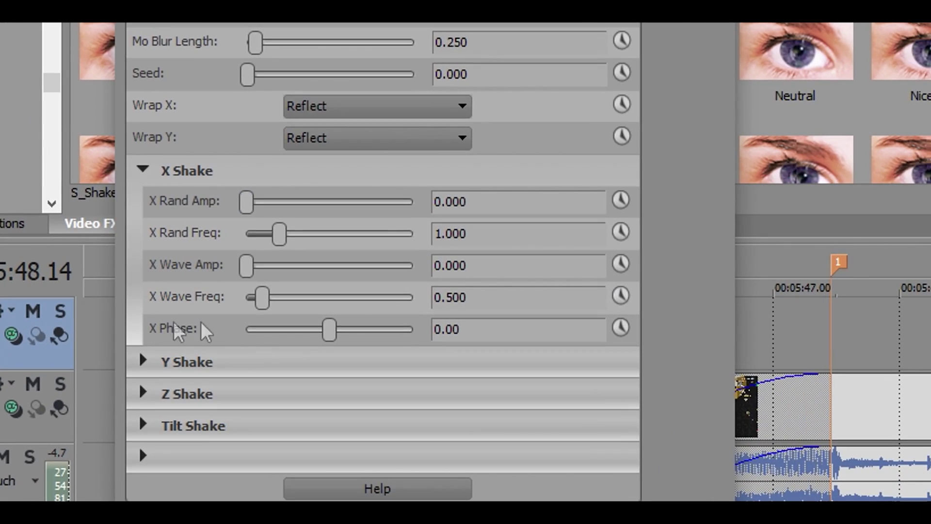
Set Y Rand Amp to 0 in the Y Shake group of the second S_Shake
click(142, 361)
scroll(305, 402, down, 3)
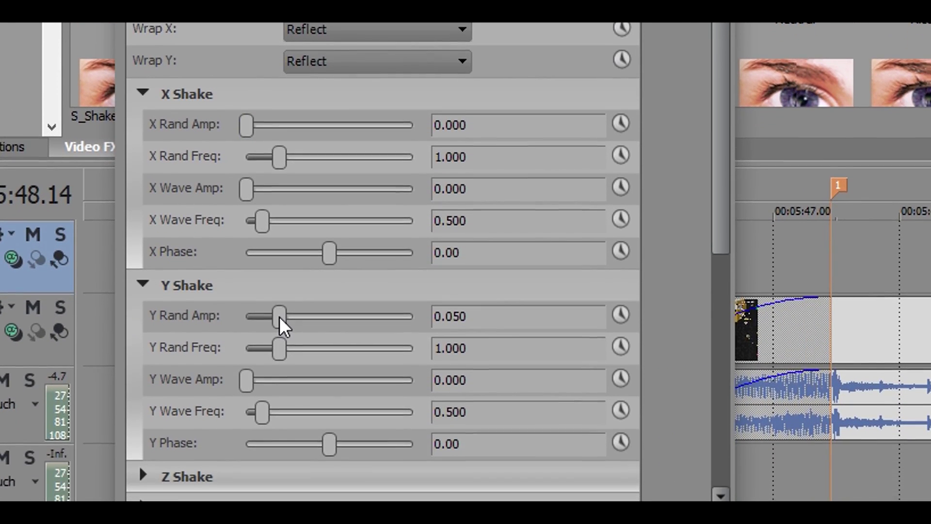
drag(279, 319, 246, 318)
scroll(596, 343, down, 3)
In the second S_Shake's Tilt Shake group, set Tilt Wave Amp to 3 and Tilt Rand Amp to 1
click(140, 388)
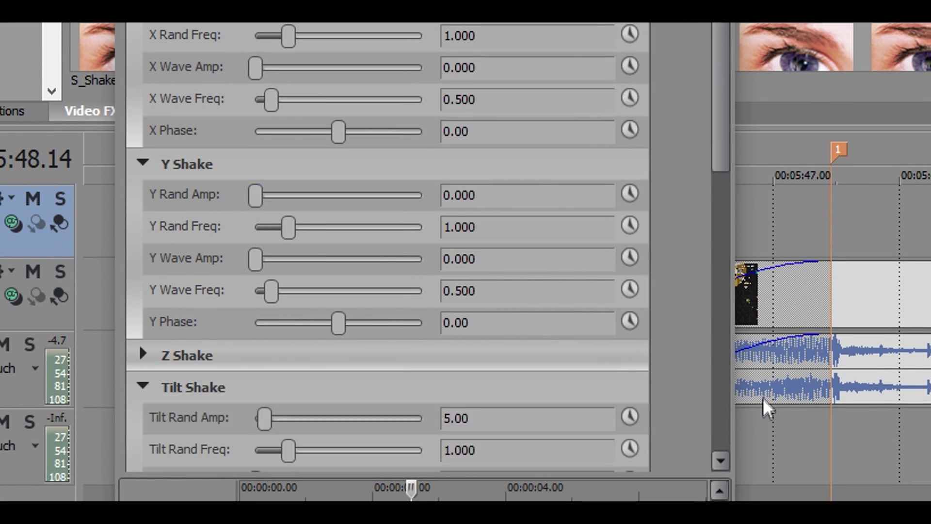
scroll(688, 371, down, 6)
click(515, 333)
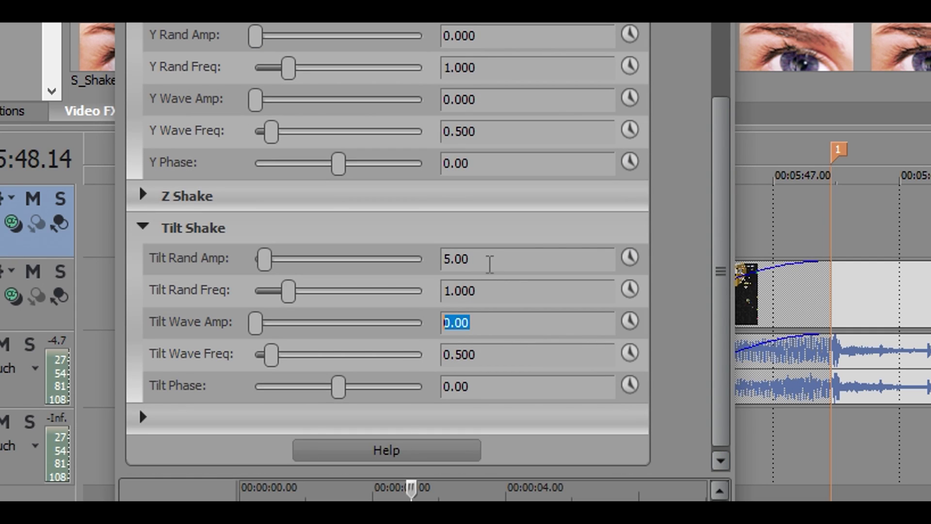
text(2)
key(Return)
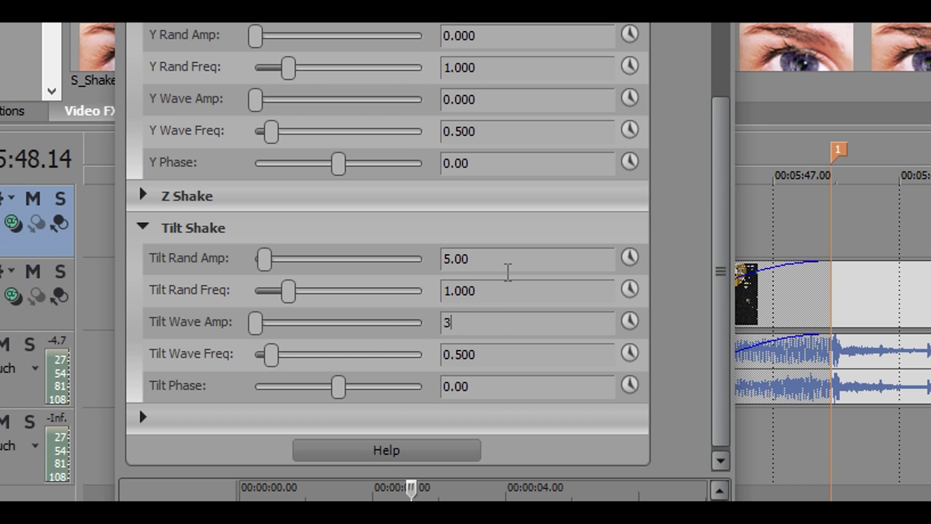
click(506, 261)
key(Return)
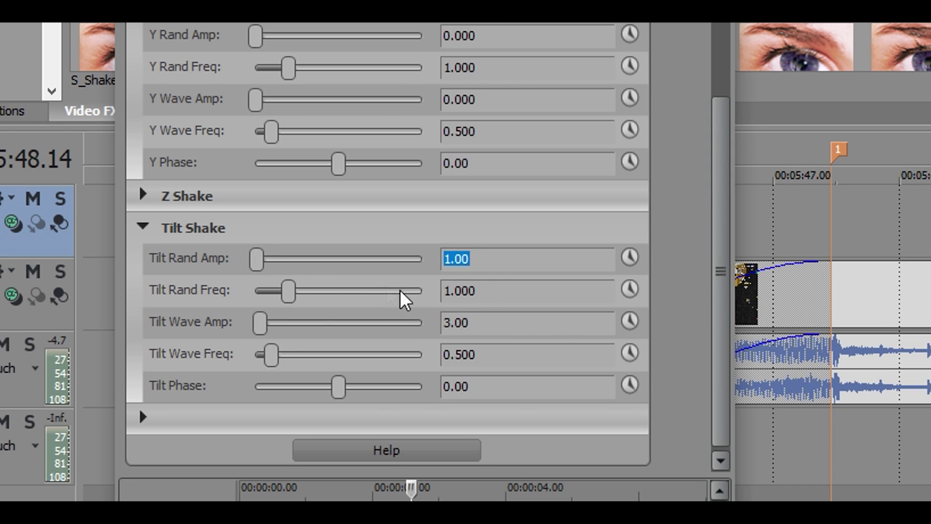
scroll(387, 242, up, 5)
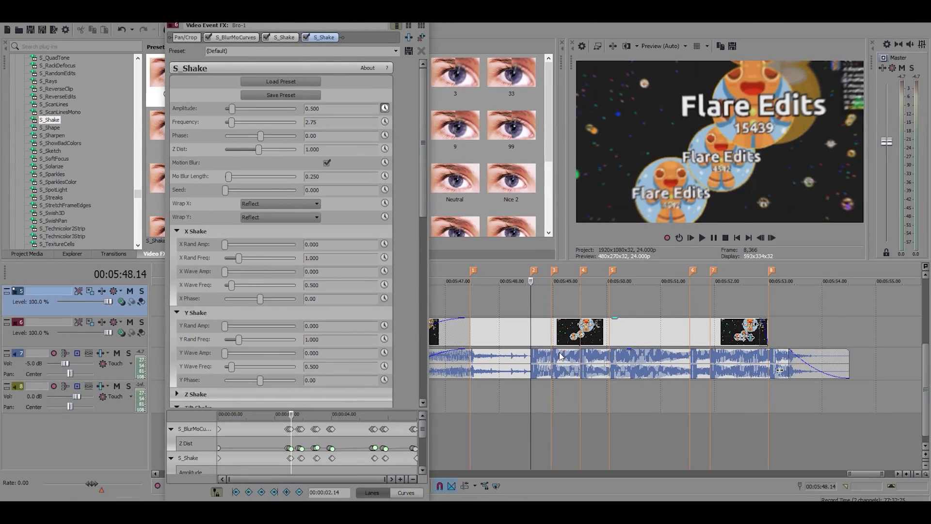
Review the Amplitude keyframe lanes of both S_Shake effects and play back the clip to check the combined shakes
click(531, 331)
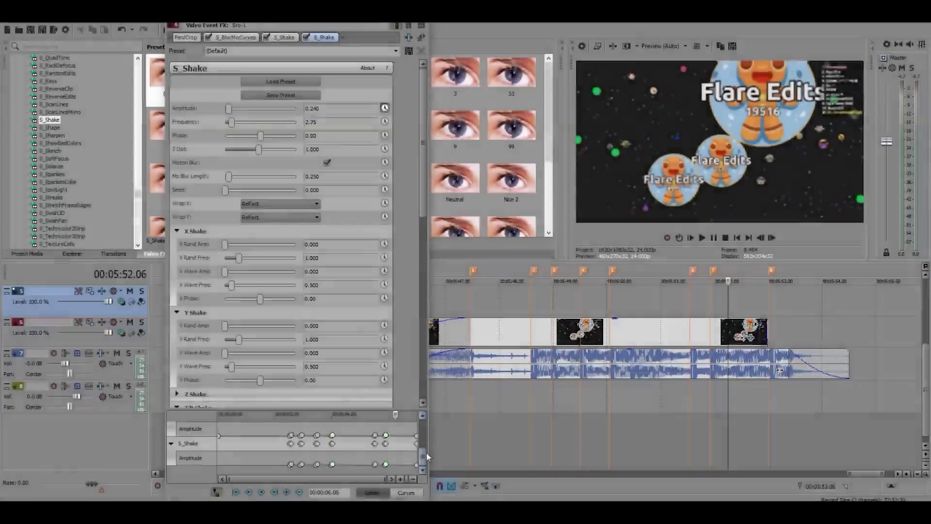
drag(425, 453, 429, 430)
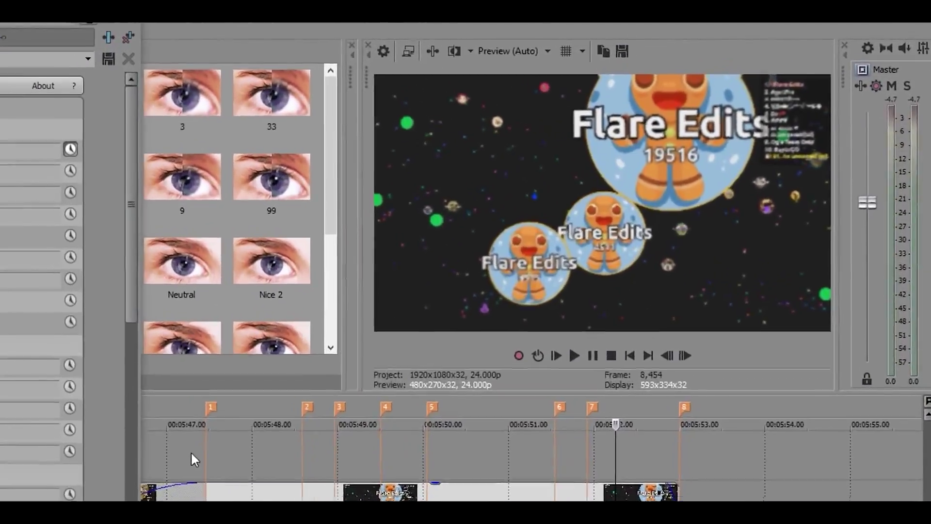
click(456, 296)
key(space)
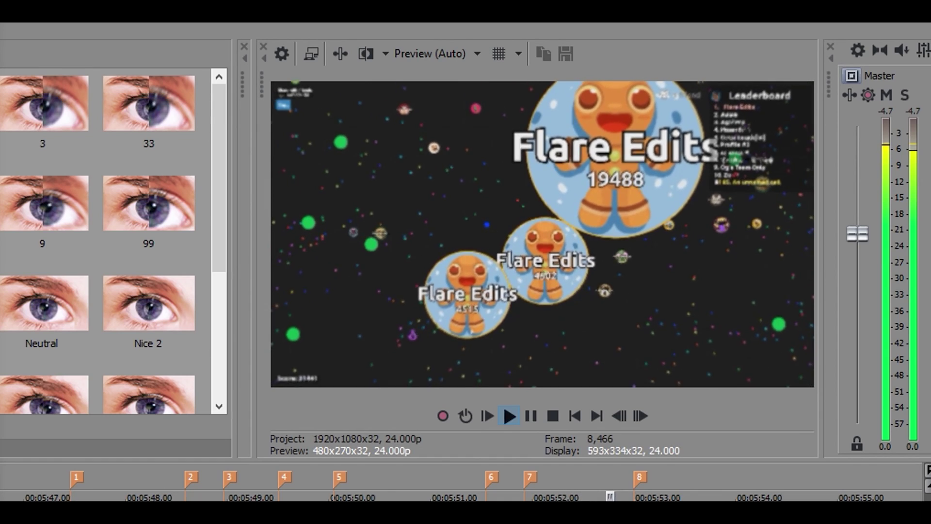
key(space)
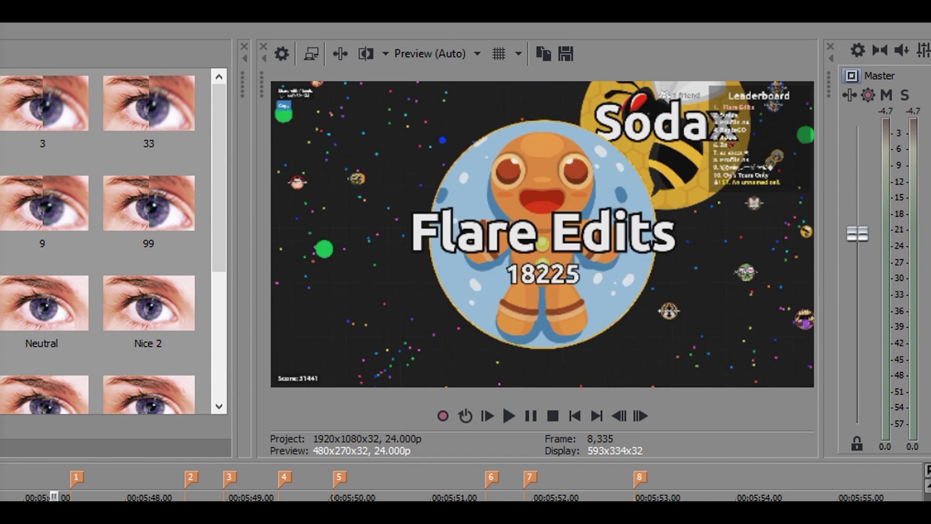